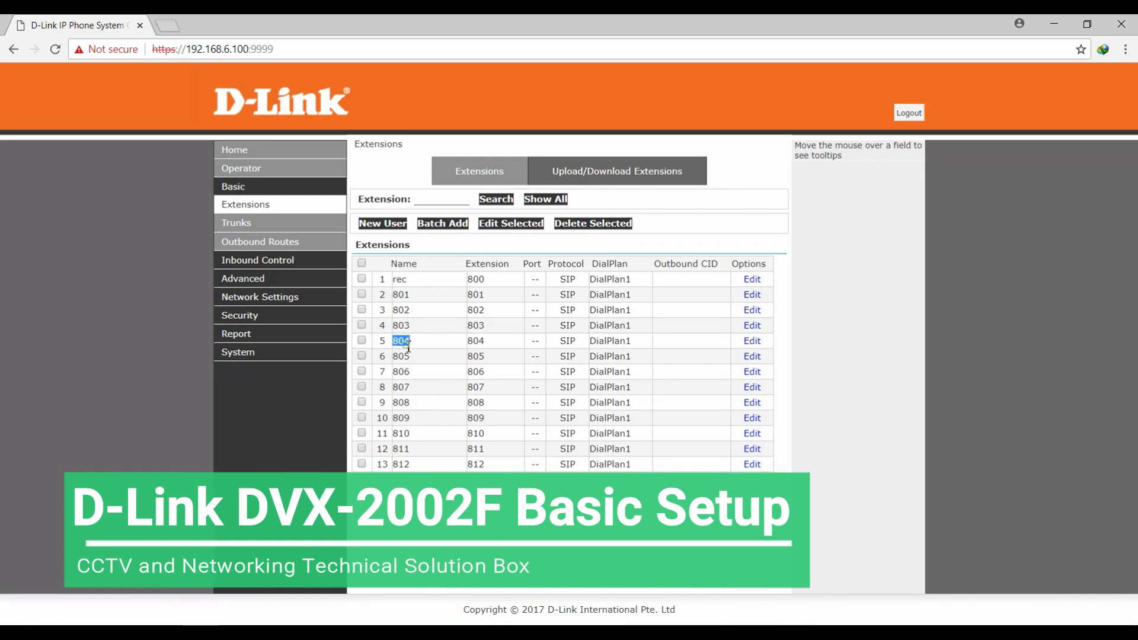
Review extension 804's PBX settings, then check the Operator page showing 804 unavailable.
left_click(754, 343)
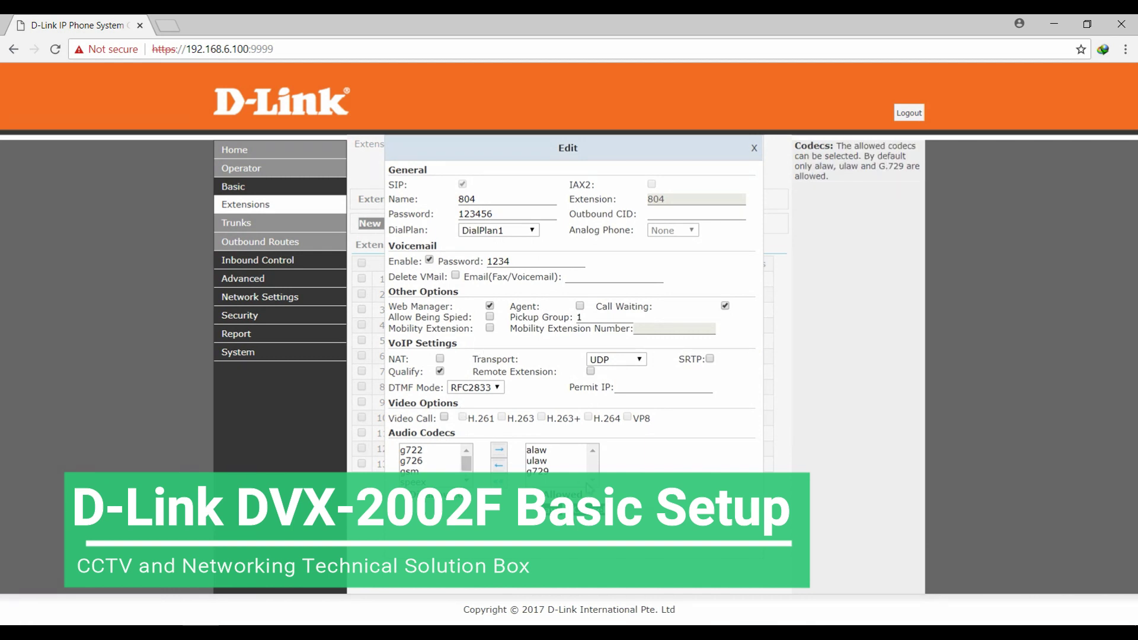
left_click(249, 168)
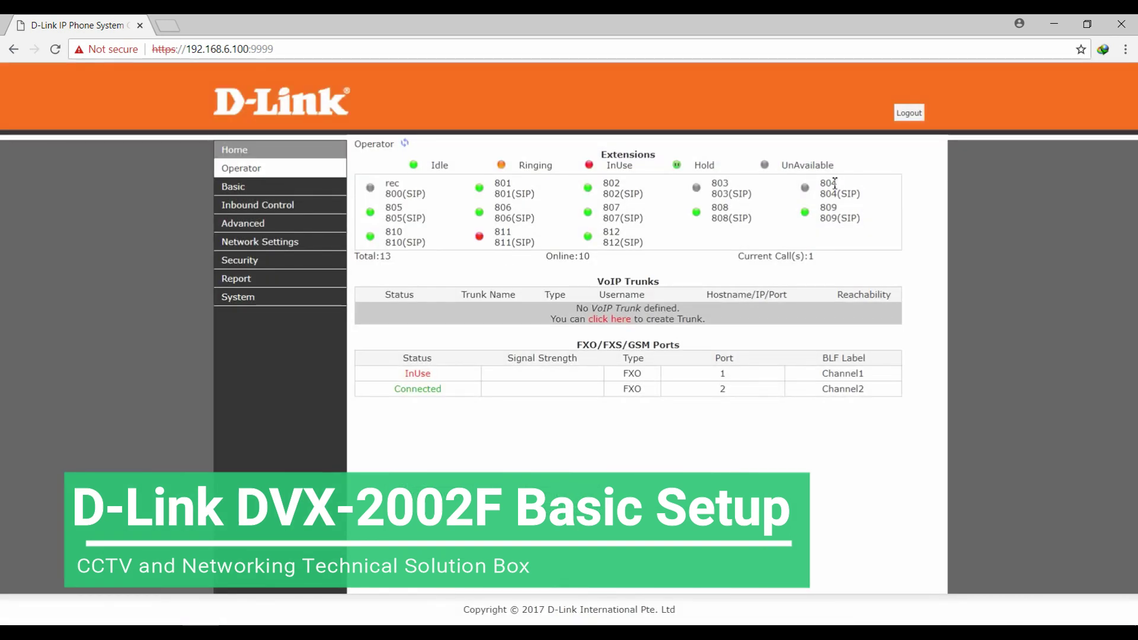
double_click(835, 183)
Load the DPH-150SE phone's web page at 192.168.1.131 in a new tab.
left_click(168, 27)
type("1")
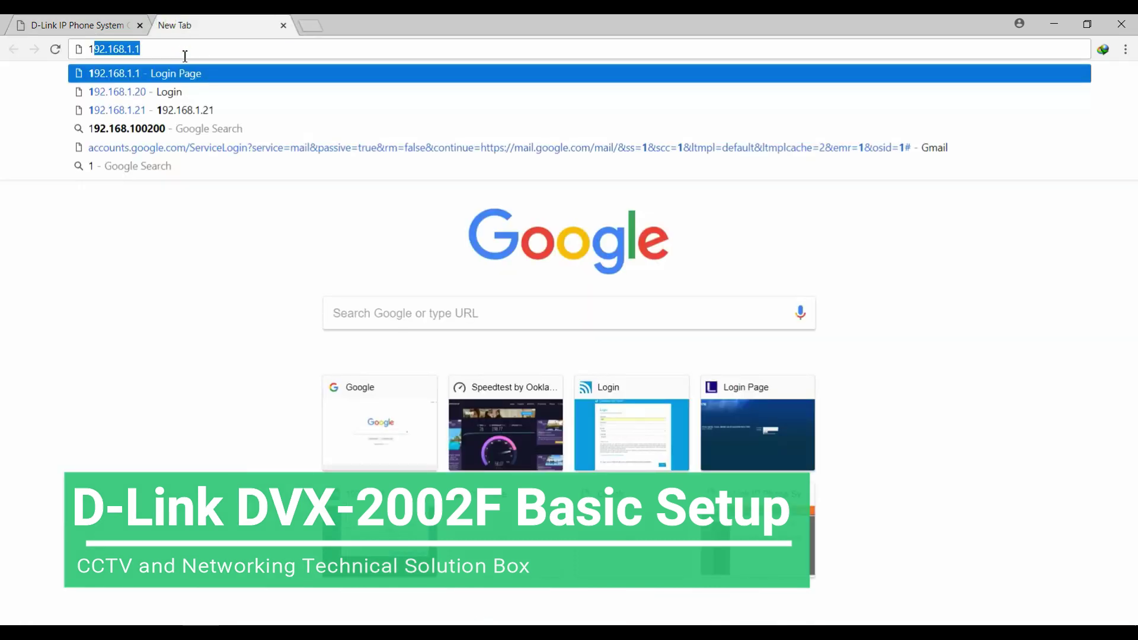
type("92.168.")
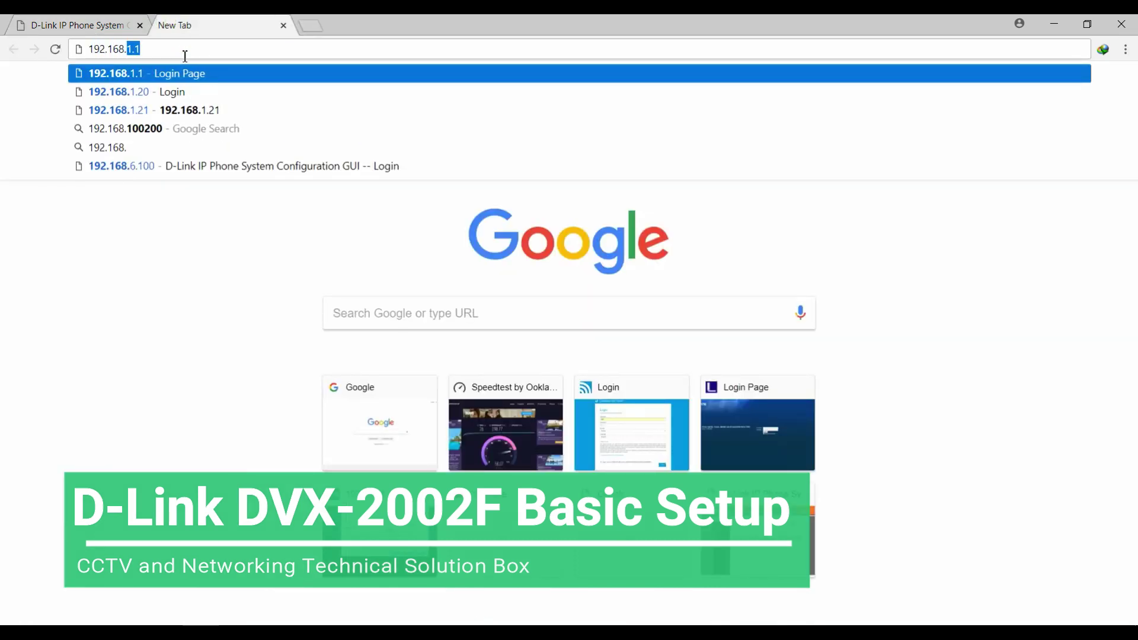
type("1.")
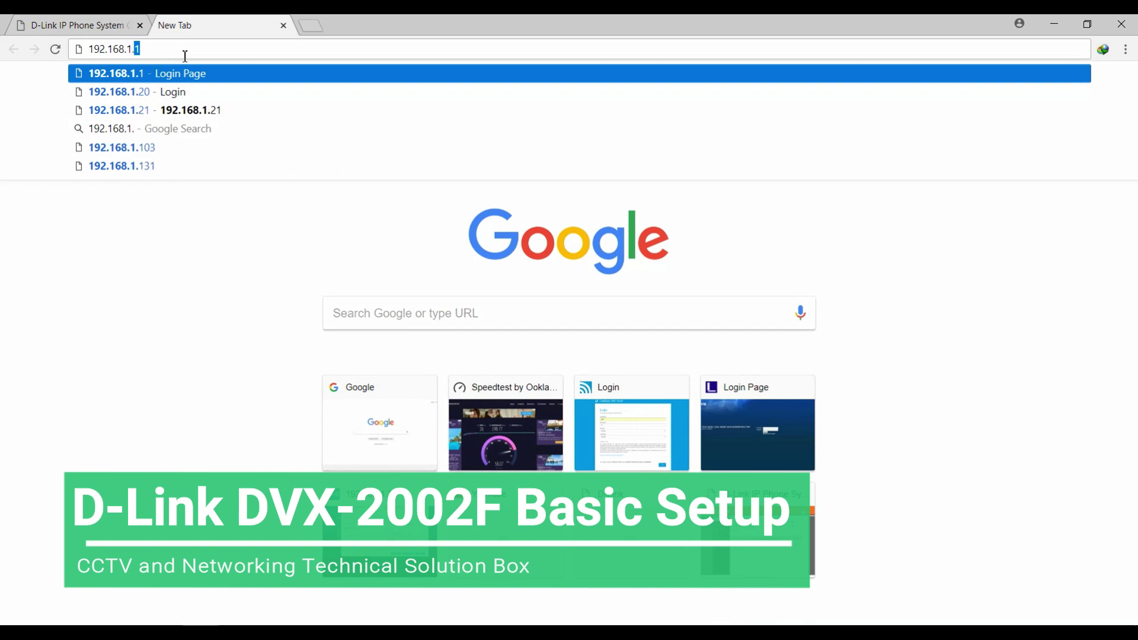
type("131")
key("Return")
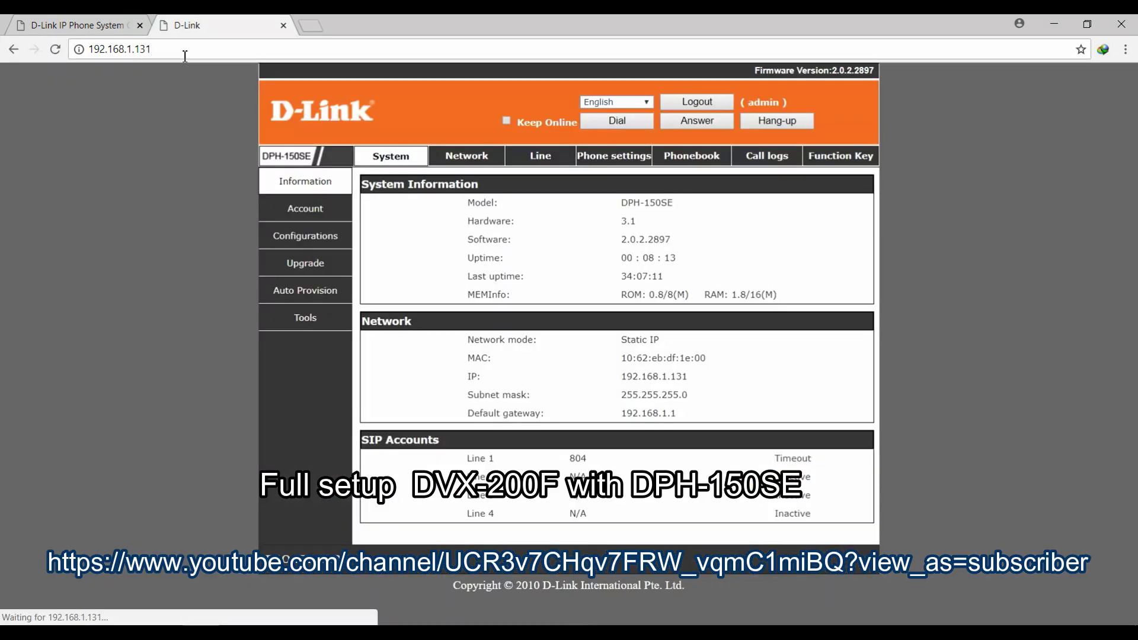
Review the phone's network status and system information, noting its model.
left_click(458, 156)
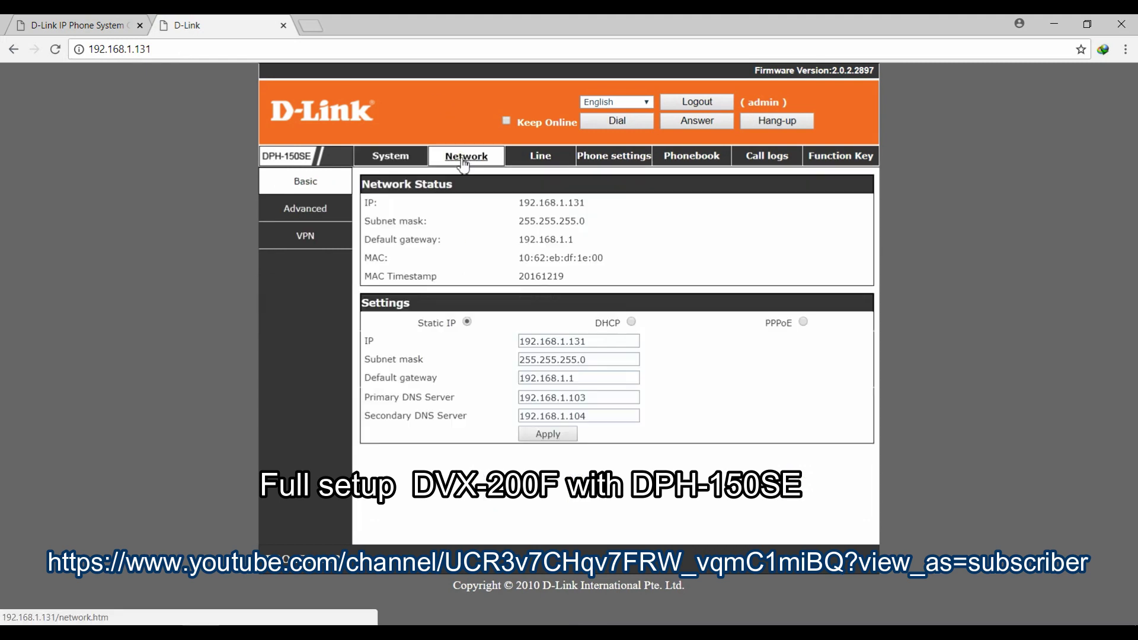
left_click(390, 158)
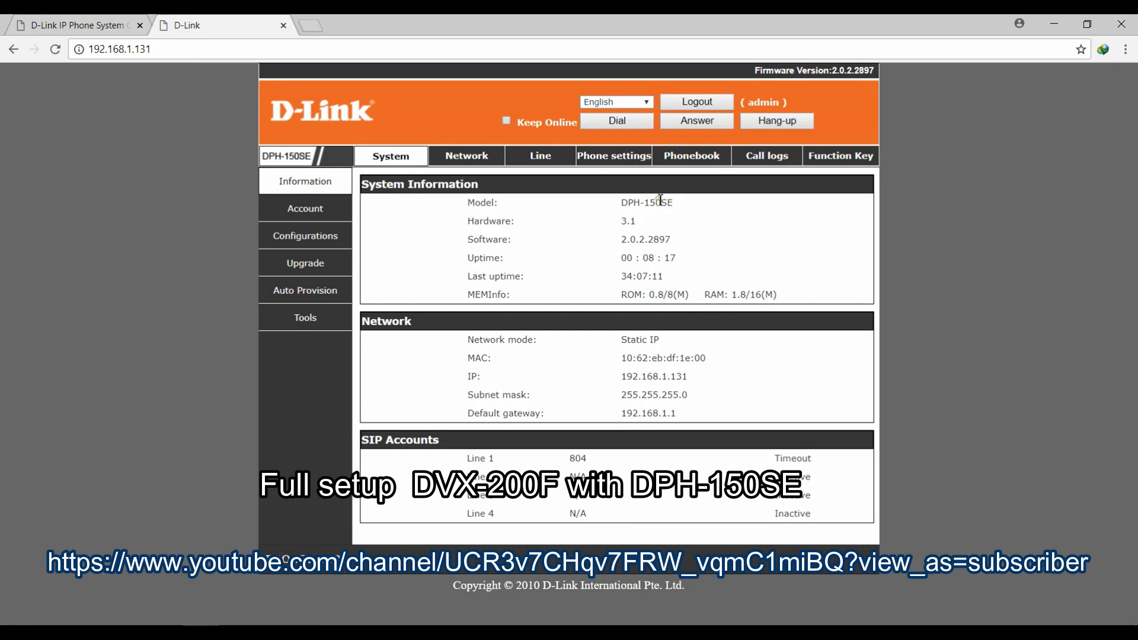
double_click(659, 202)
left_click(738, 215)
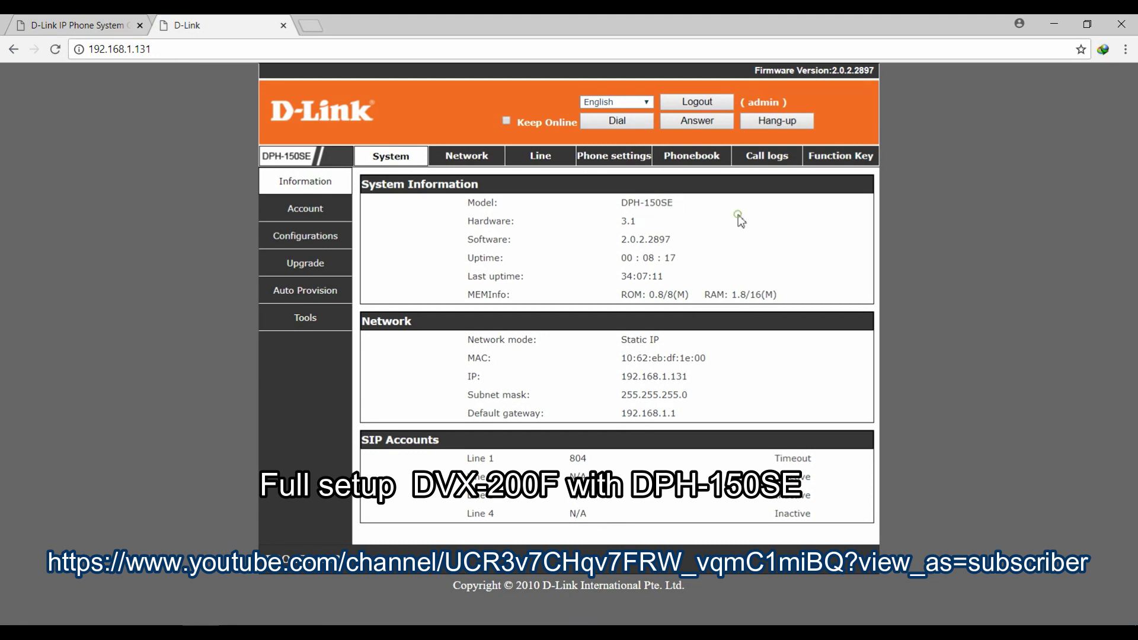
left_click(466, 156)
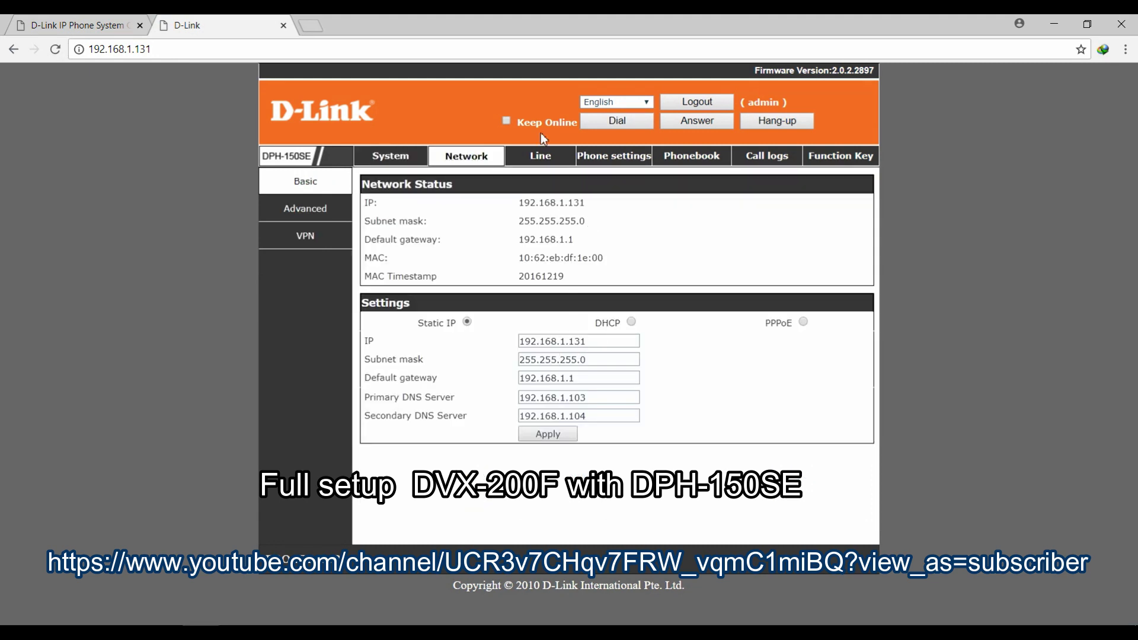
Set SIP line 1's proxy server address to 192.168.6.100 and apply it.
left_click(541, 158)
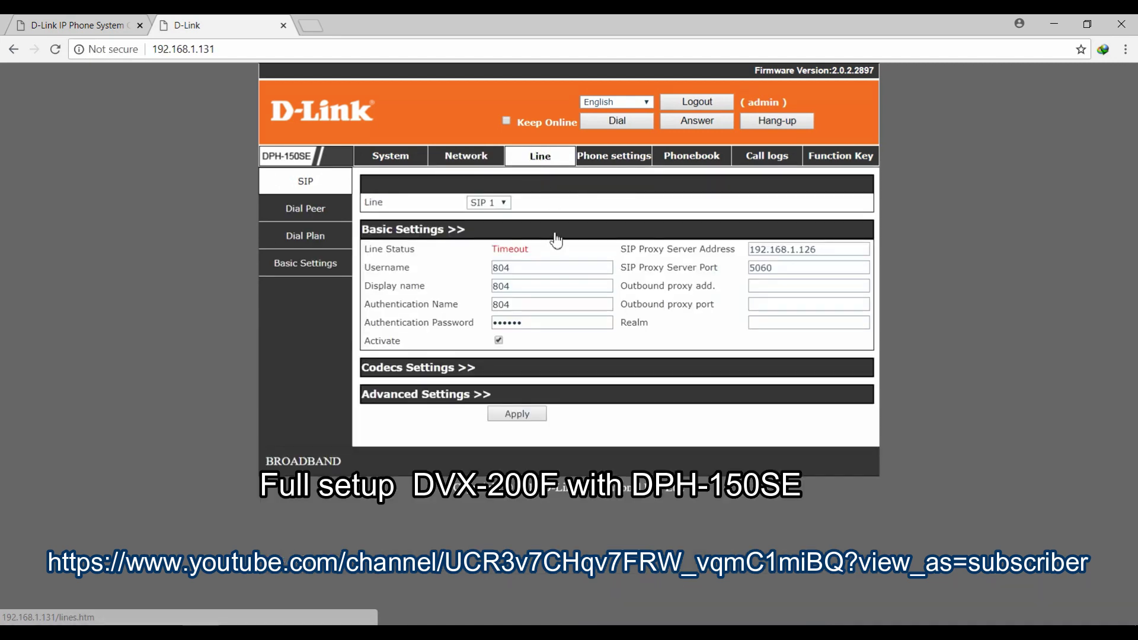
left_click(829, 251)
key("BackSpace")
key("BackSpace")
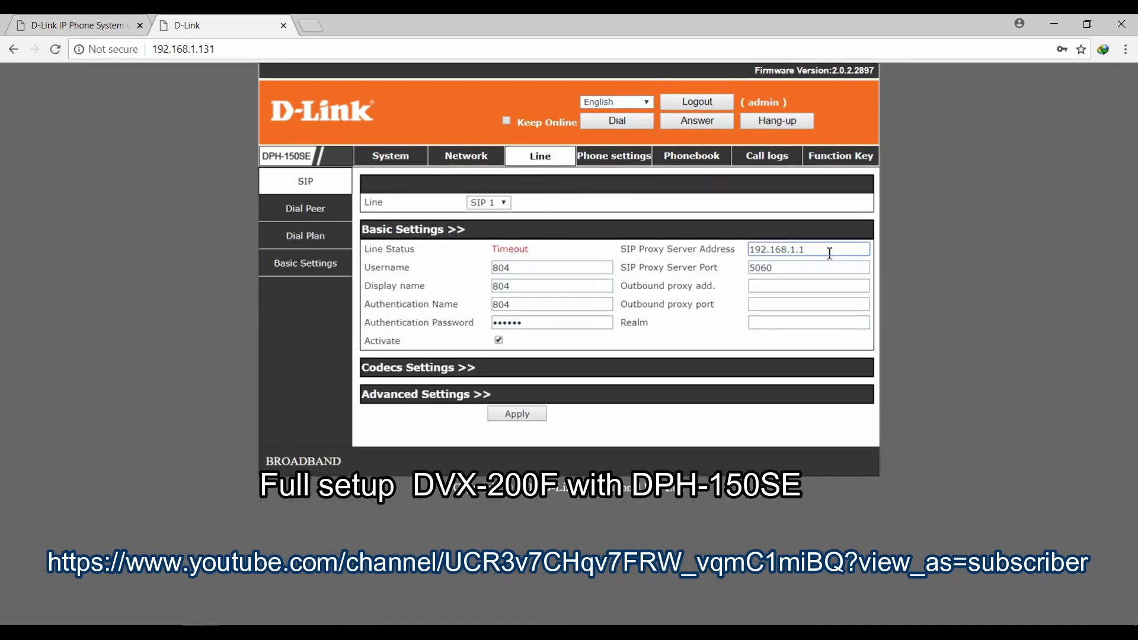
key("BackSpace")
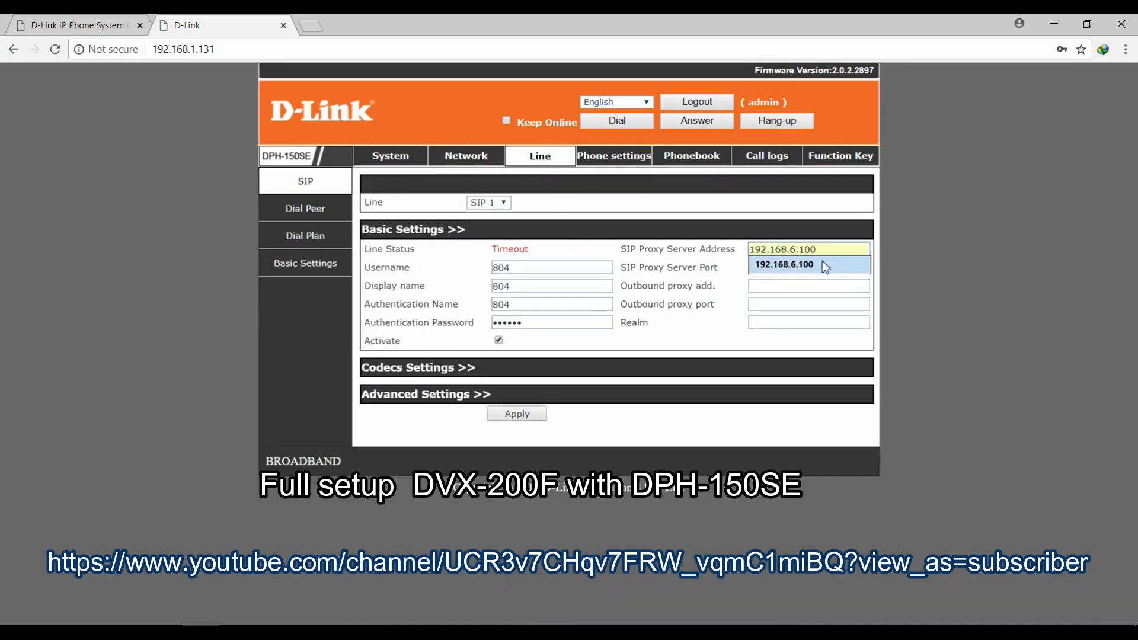
left_click(825, 268)
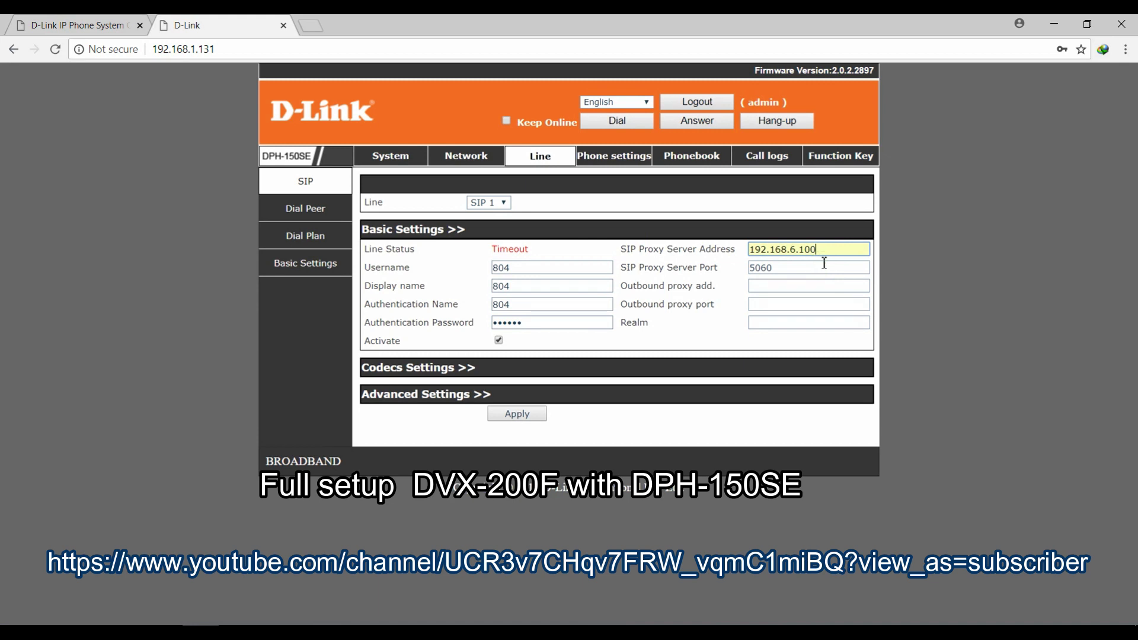
left_click(520, 414)
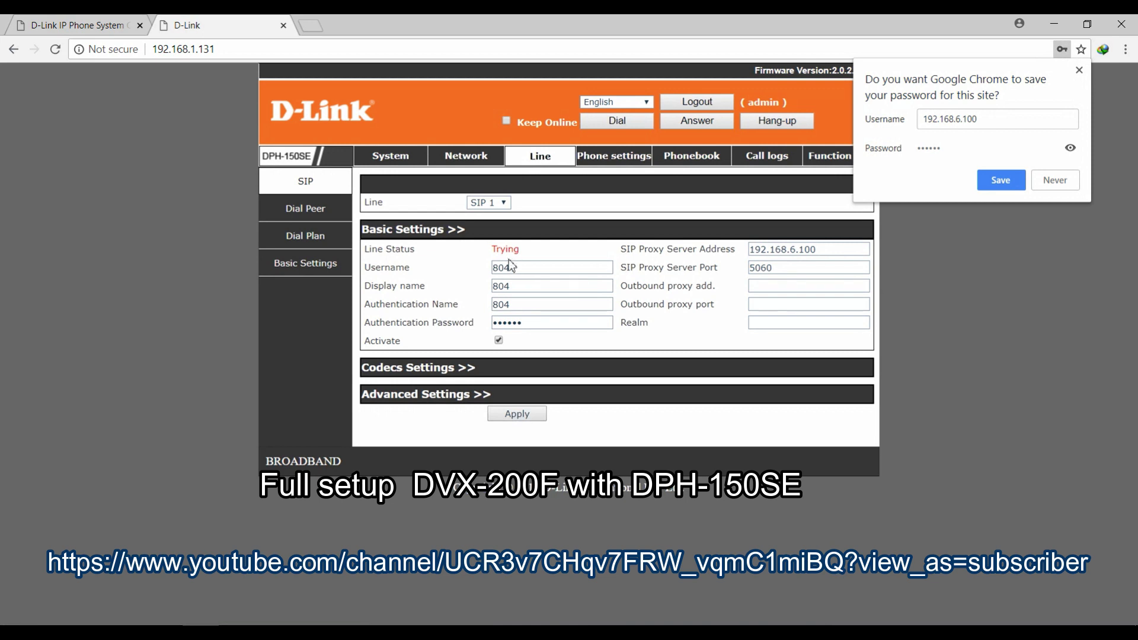
double_click(505, 249)
left_click(549, 250)
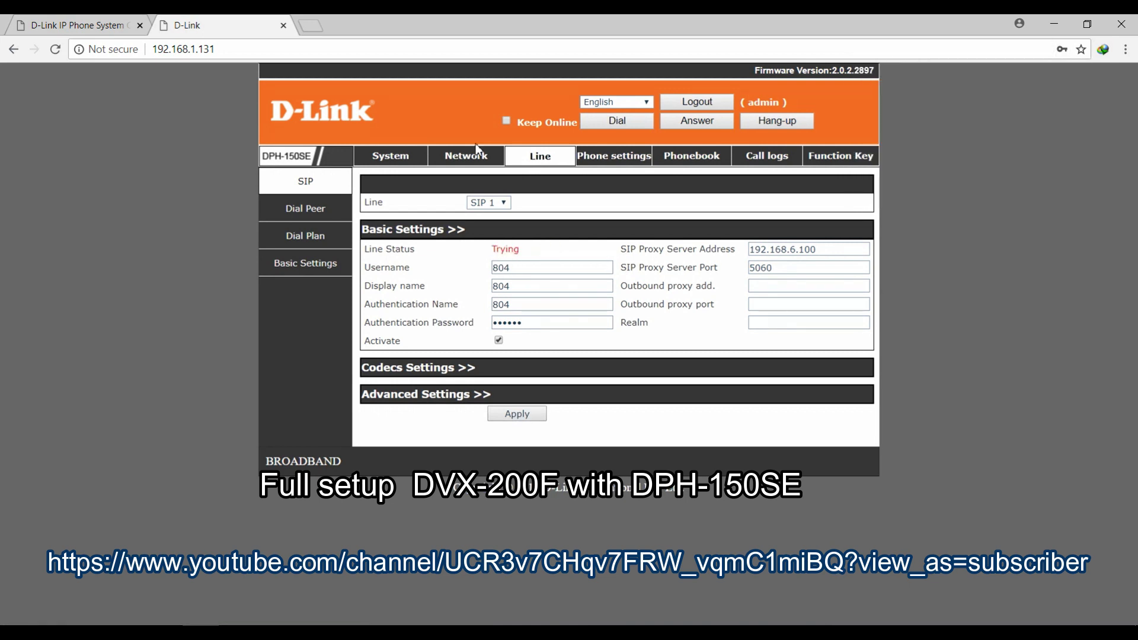
Set the phone's static IP to 192.168.6.104 and its default gateway to 192.168.6.1.
left_click(477, 153)
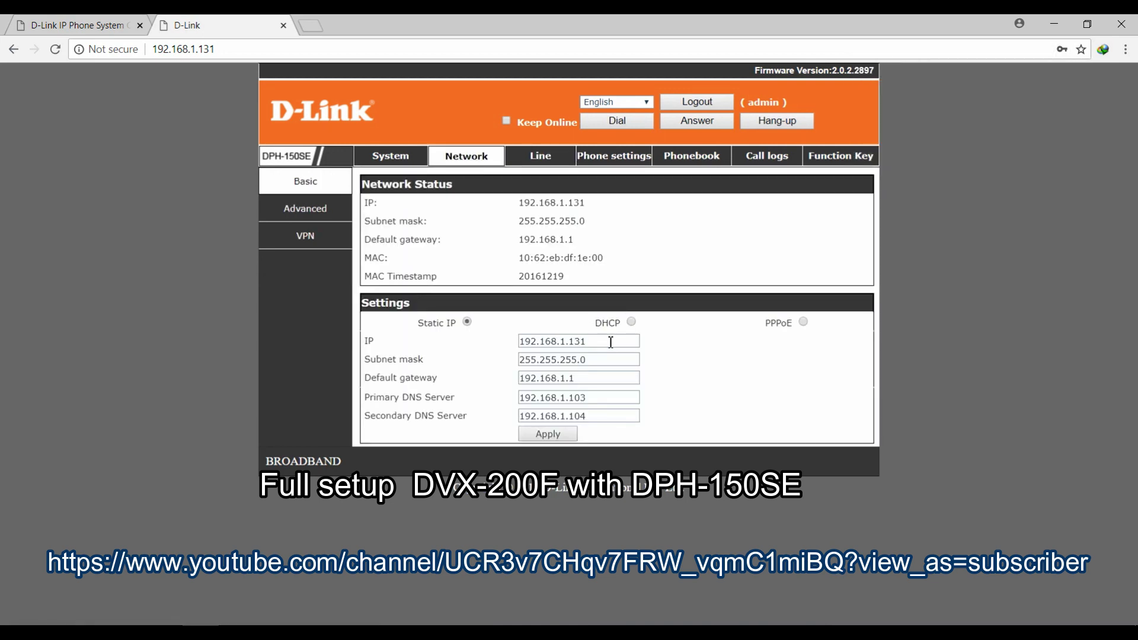
left_click(612, 342)
key("BackSpace")
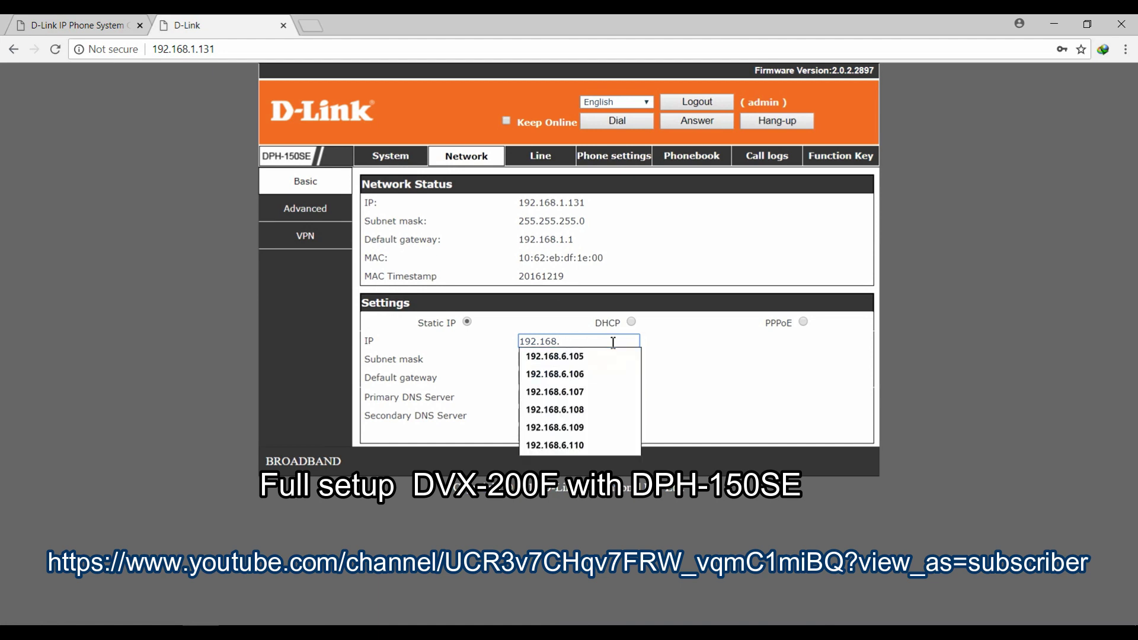
left_click(608, 356)
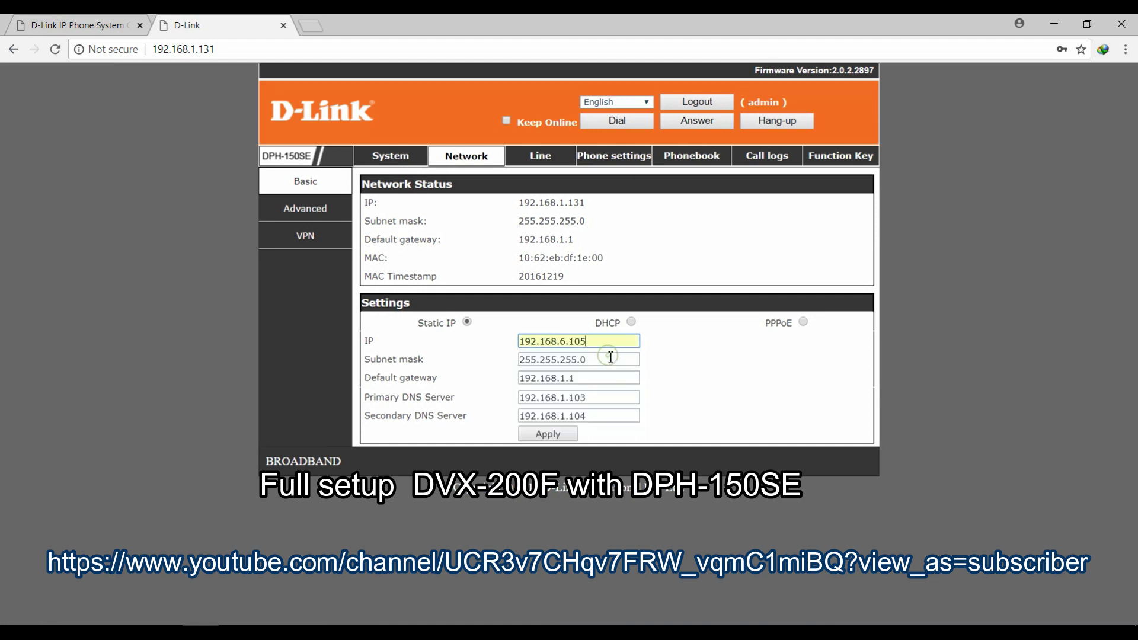
key("BackSpace")
key("BackSpace")
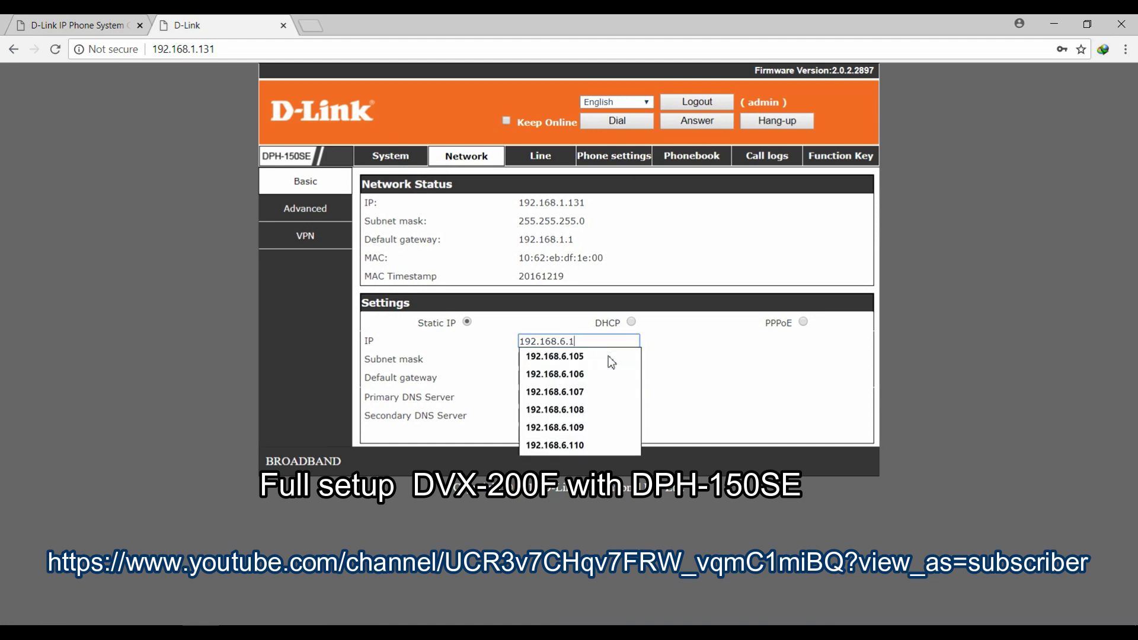
type("0")
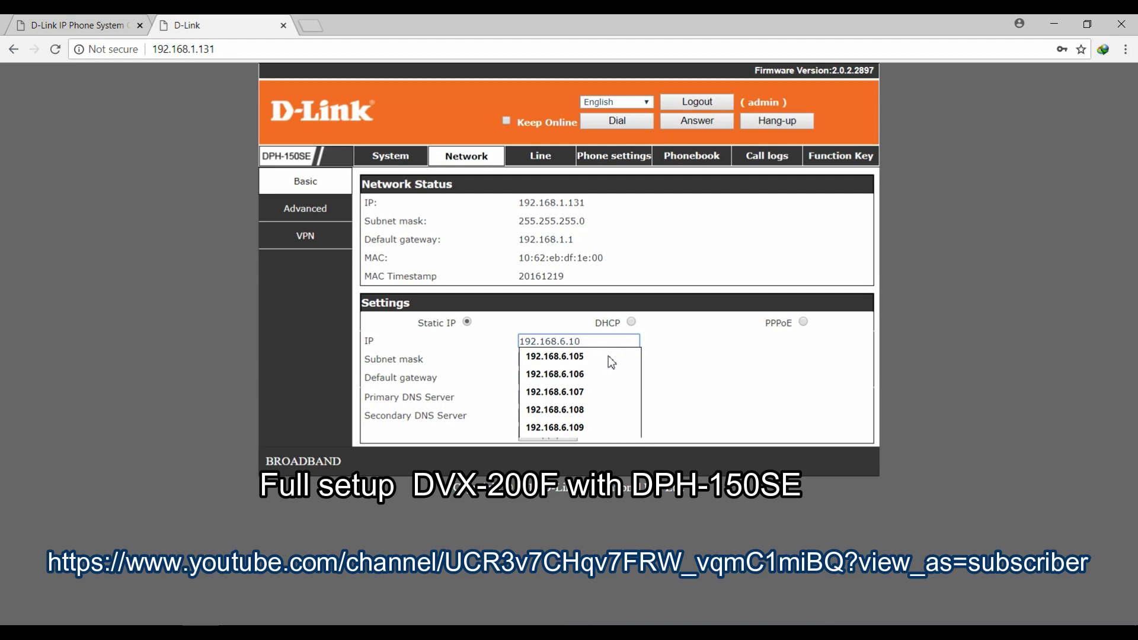
type("4")
left_click(599, 377)
key("BackSpace")
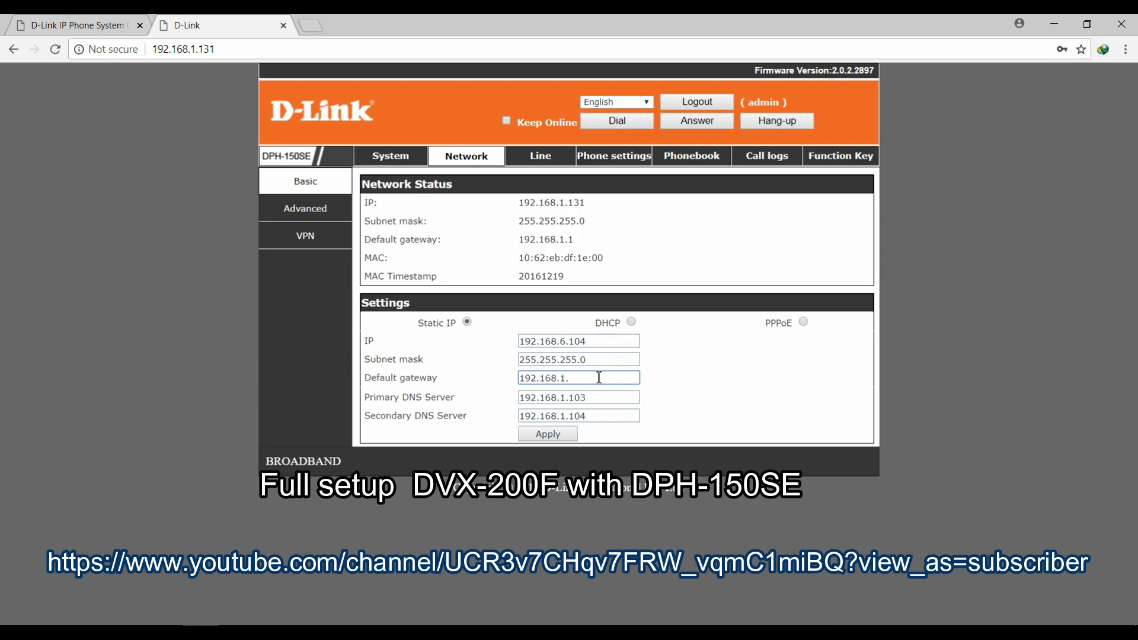
key("BackSpace")
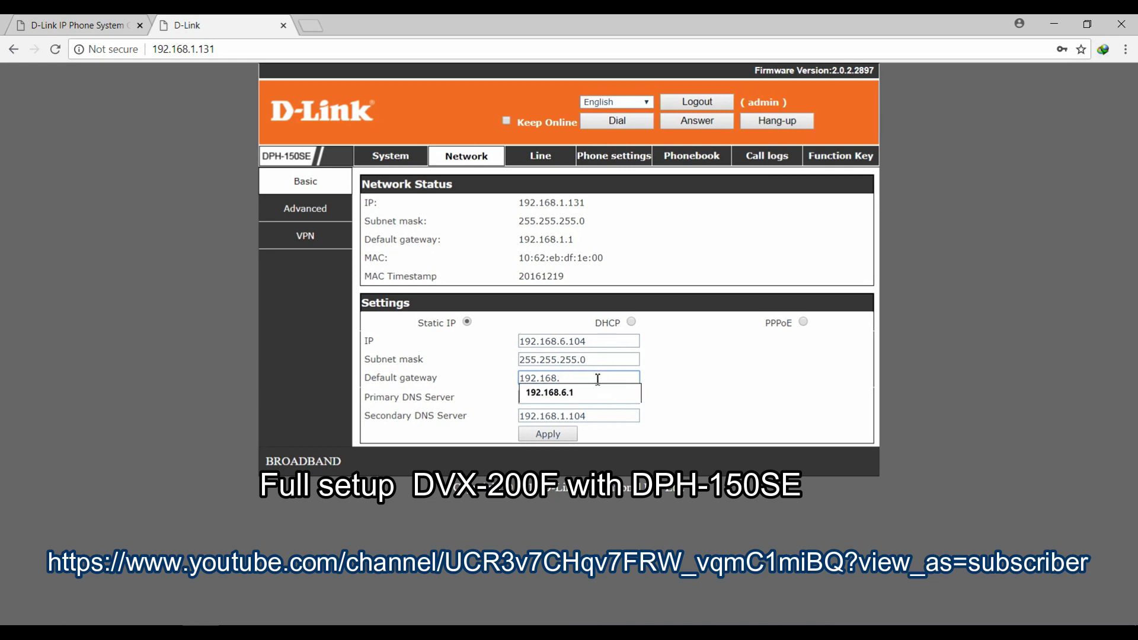
left_click(589, 391)
Set DNS servers 8.8.8.8 and 8.8.4.4 and apply the network settings.
left_click(603, 402)
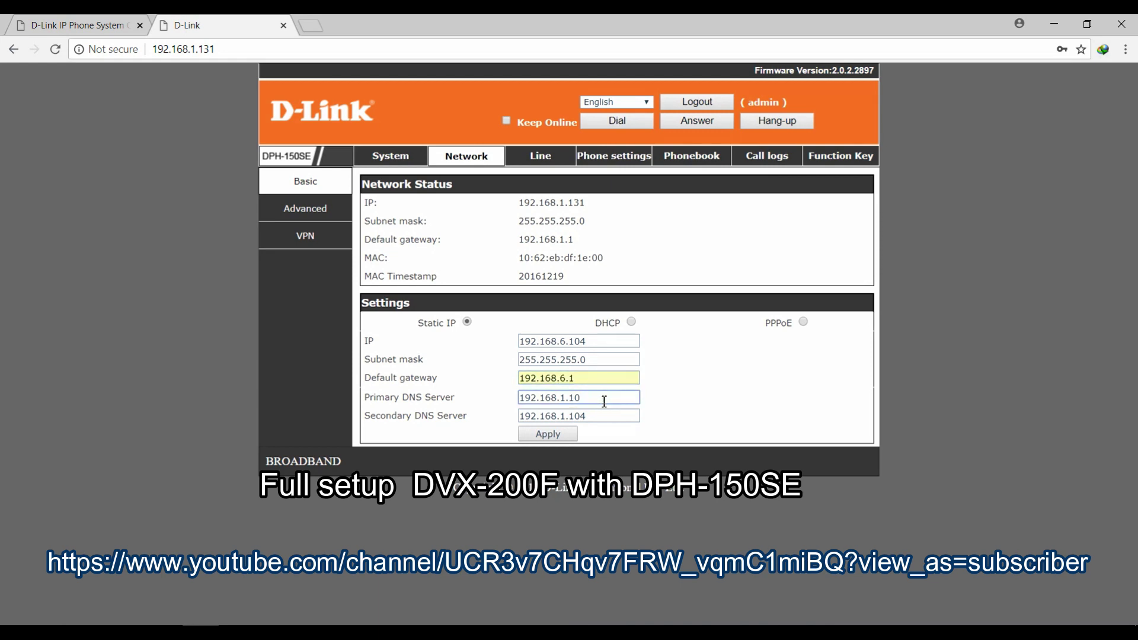
key("BackSpace")
key("BackSpace")
key("BackSpace")
key("BackSpace")
key("BackSpace")
key("BackSpace")
key("BackSpace")
key("BackSpace")
key("BackSpace")
key("BackSpace")
key("BackSpace")
type("8")
left_click(602, 405)
left_click(603, 417)
key("BackSpace")
key("BackSpace")
key("BackSpace")
key("BackSpace")
key("BackSpace")
key("BackSpace")
key("BackSpace")
key("BackSpace")
key("BackSpace")
key("BackSpace")
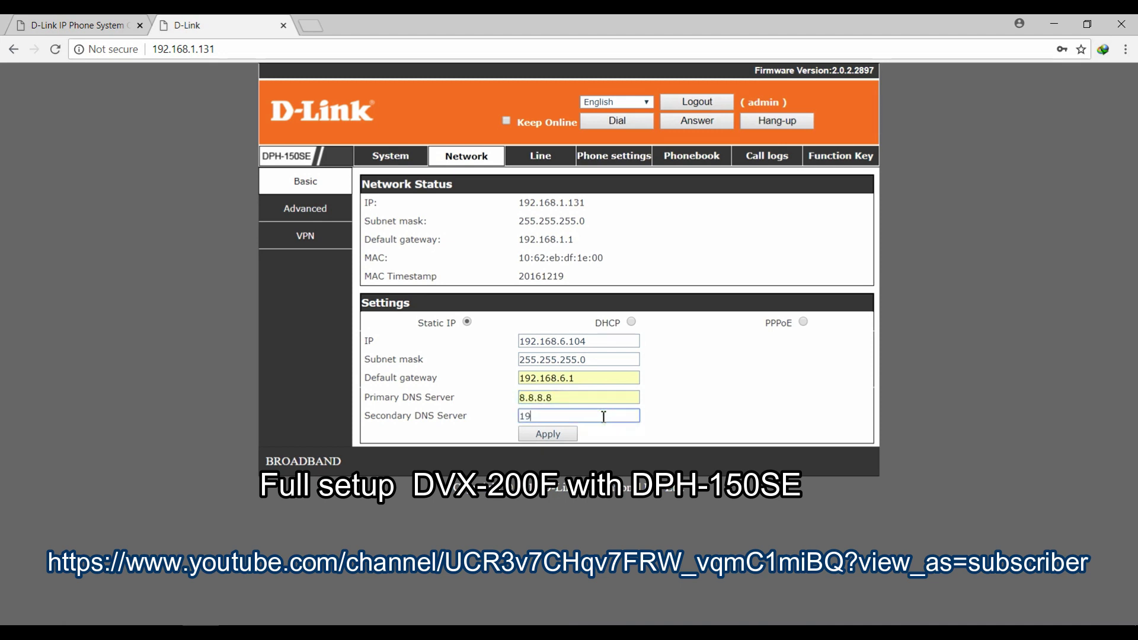
type("8.8.4.4")
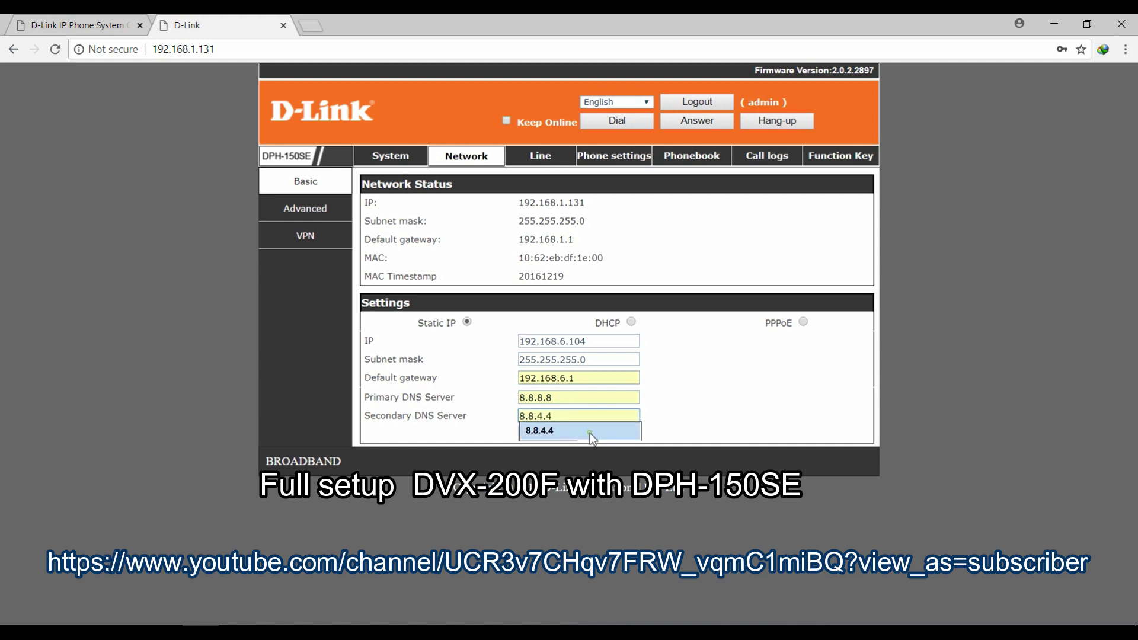
left_click(590, 433)
left_click(559, 436)
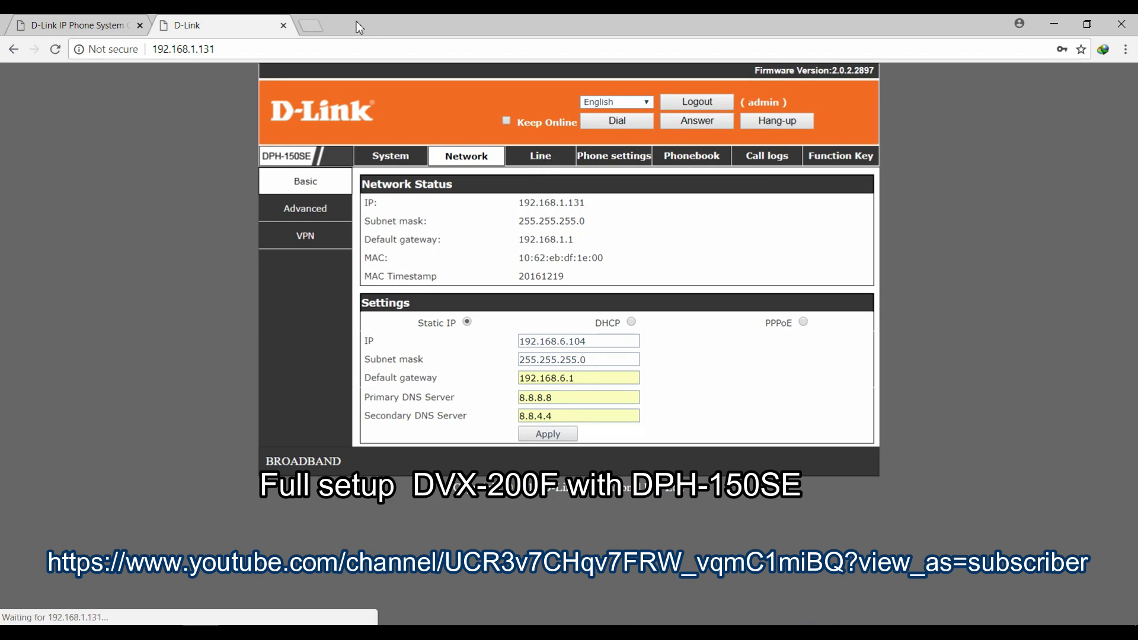
Close the phone's page at the old 192.168.1.131 address.
left_click(309, 27)
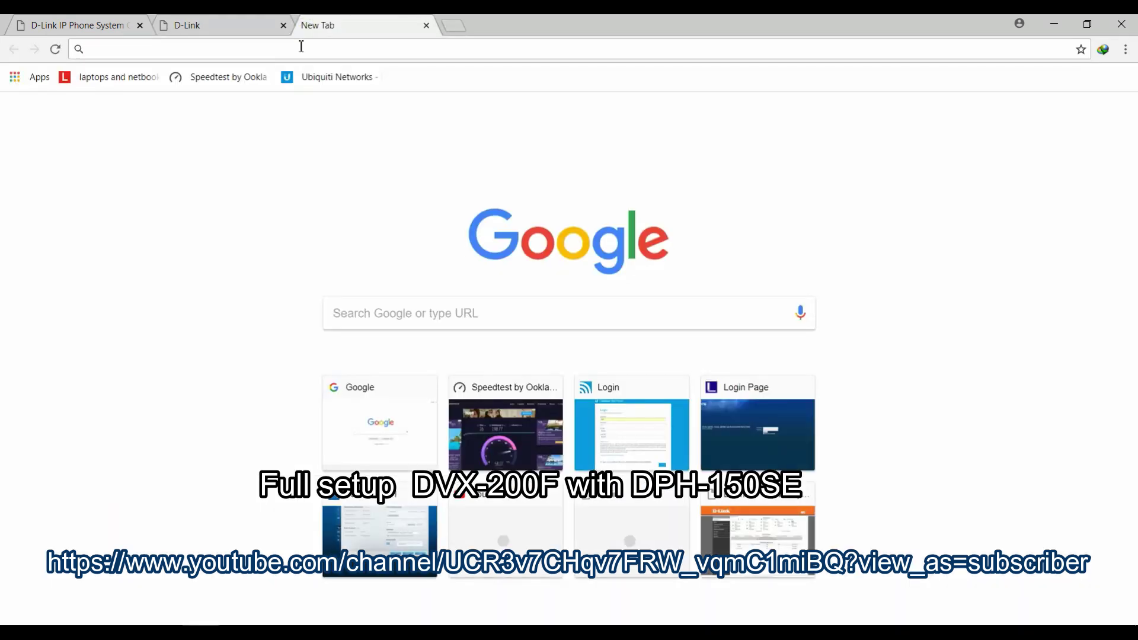
type("1")
left_click(240, 28)
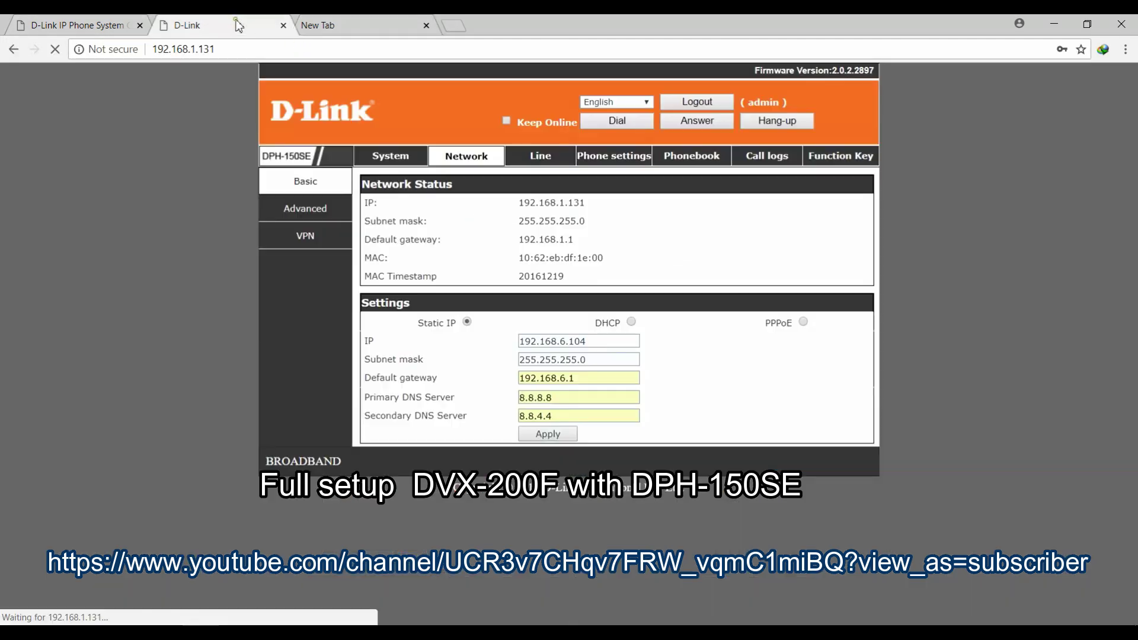
left_click(283, 25)
Load the phone at 192.168.6.104 and log on with the administrator credentials.
left_click(275, 51)
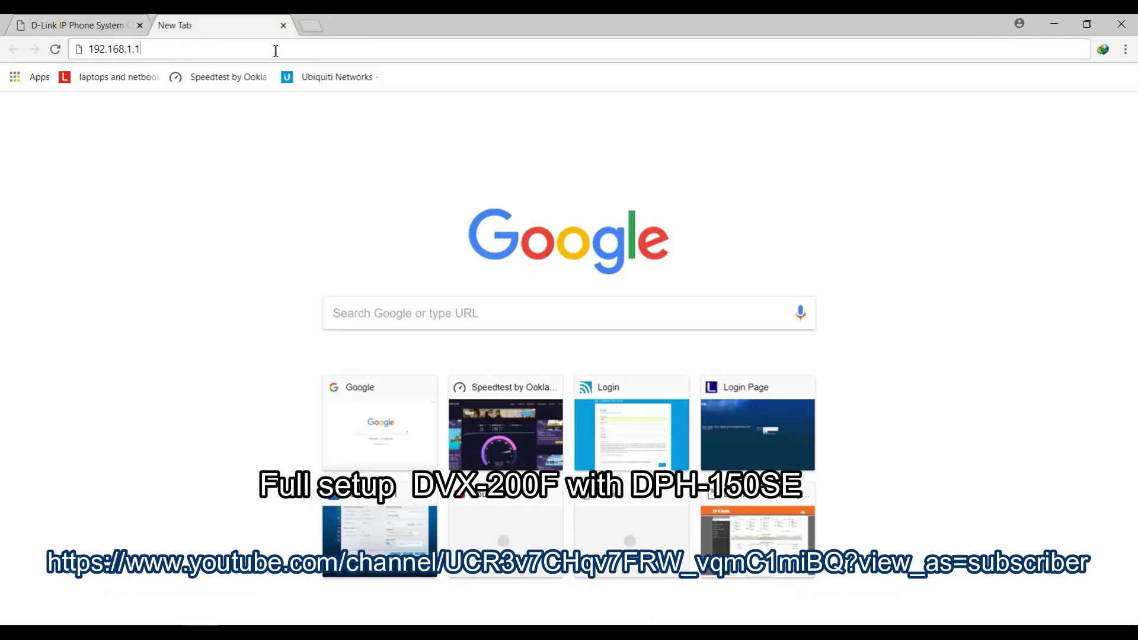
key("BackSpace")
key("BackSpace")
key("BackSpace")
type("6.")
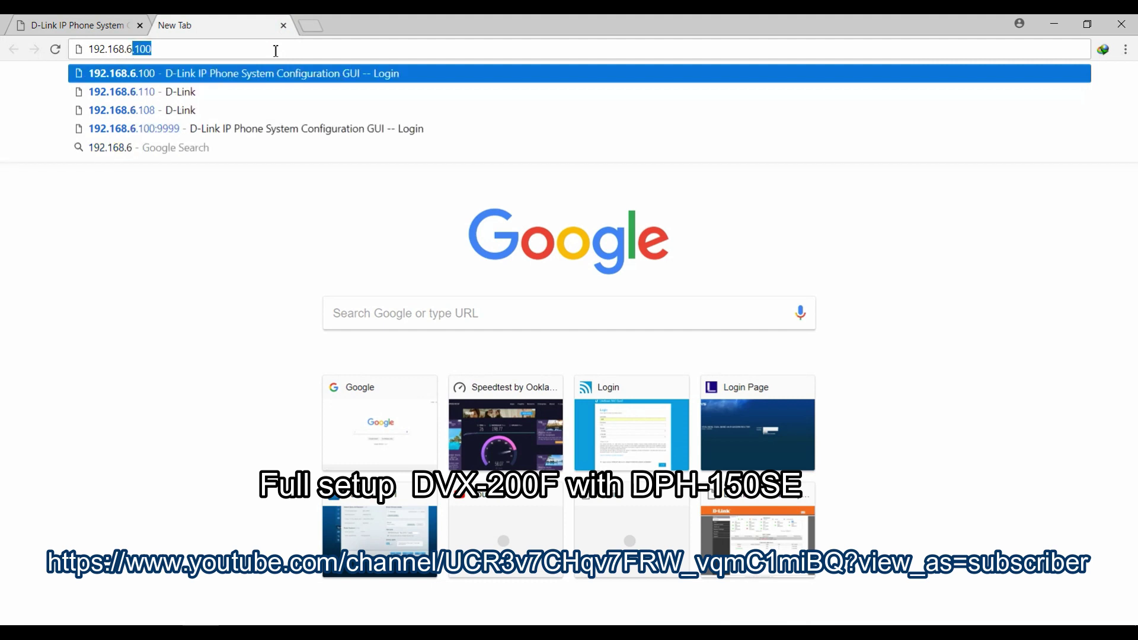
type("10")
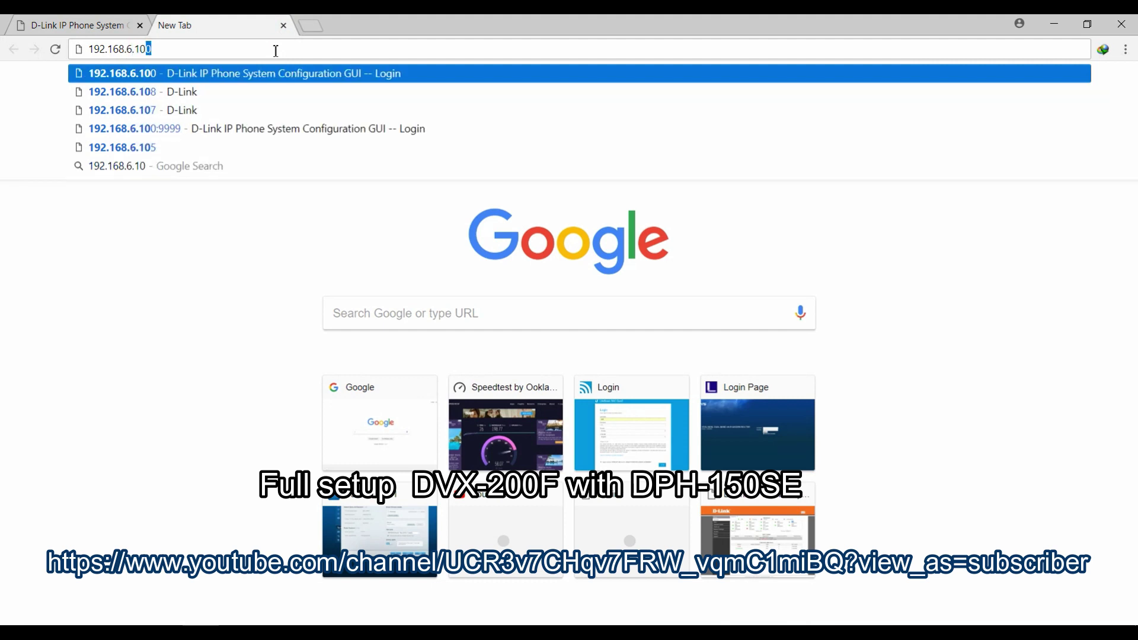
type("4")
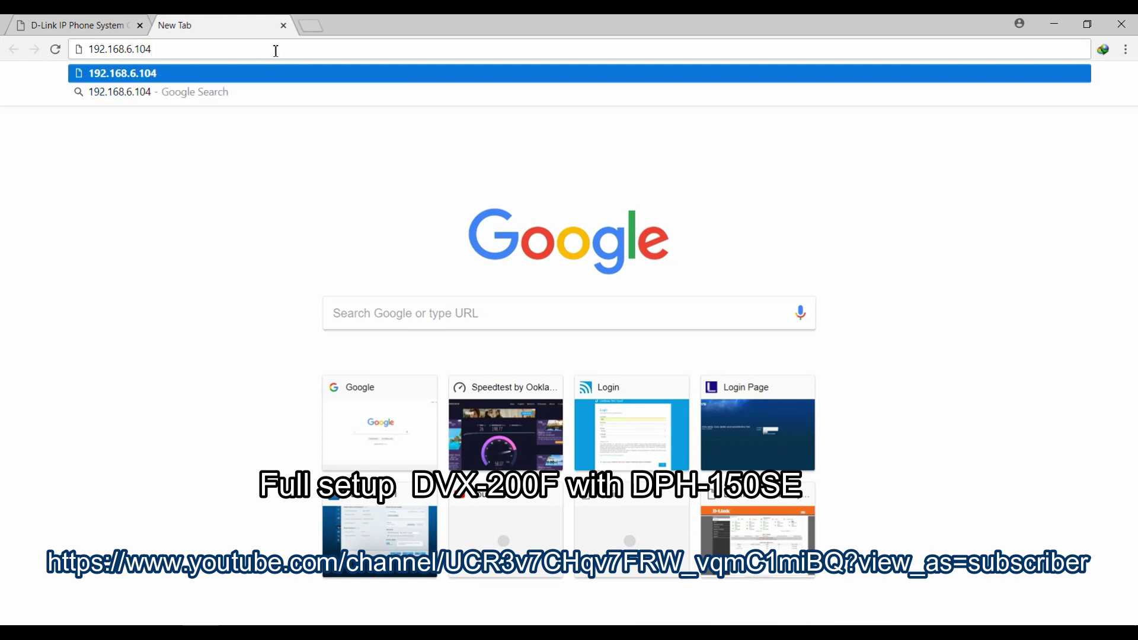
key("Return")
type("a")
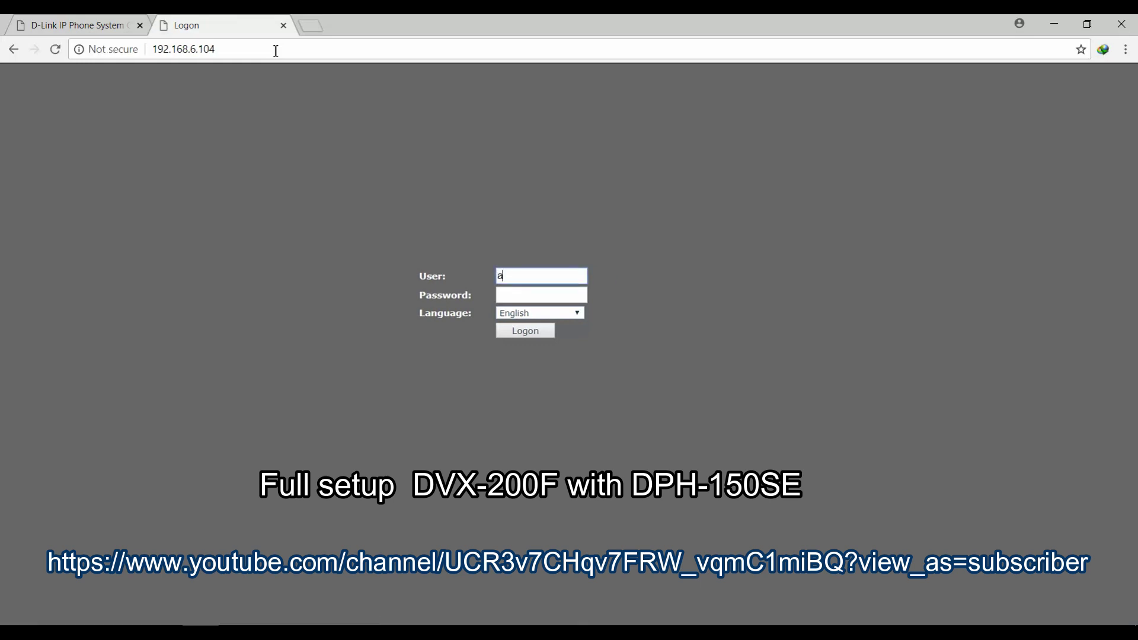
type("dmi")
type("ad")
key("Return")
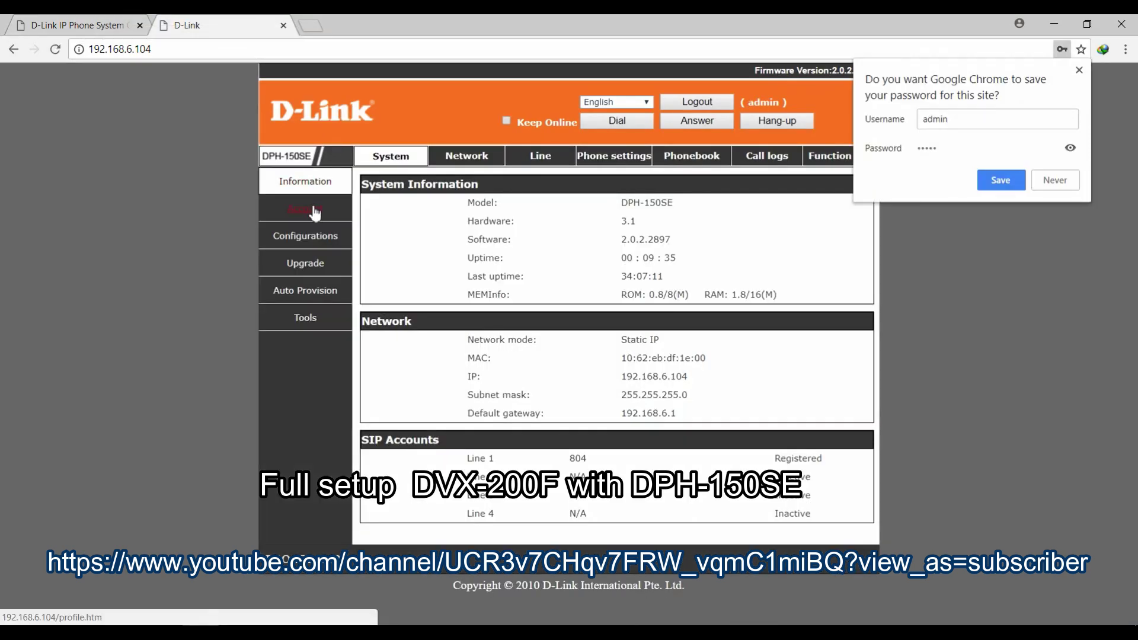
Check the phone's network settings, confirm extension 804 is online in the PBX, and open a blank tab.
left_click(463, 159)
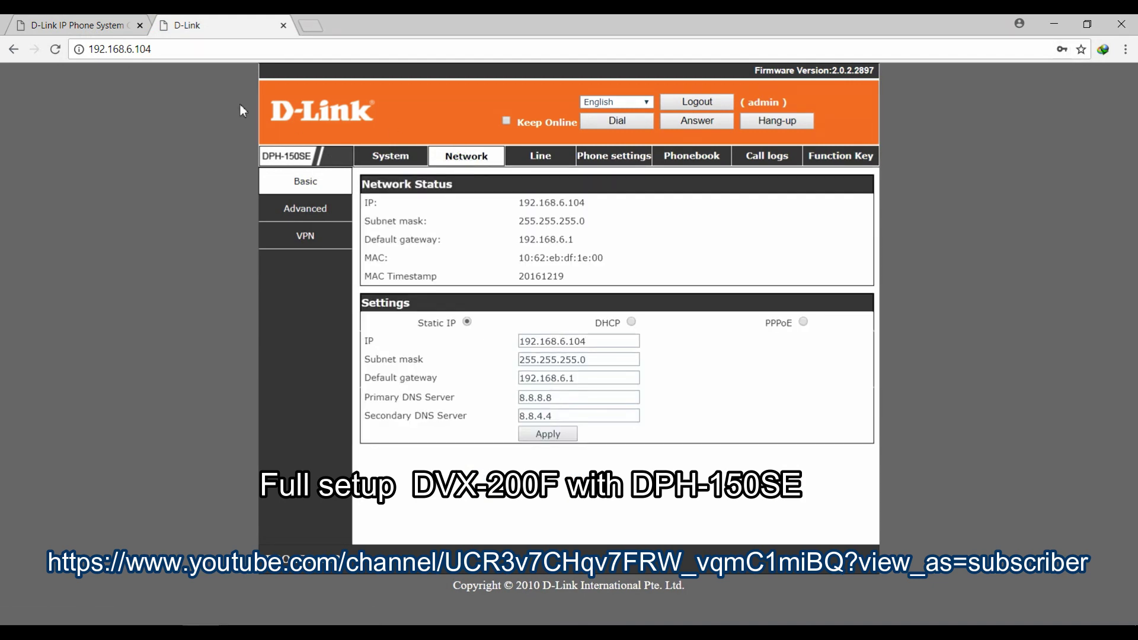
left_click(74, 26)
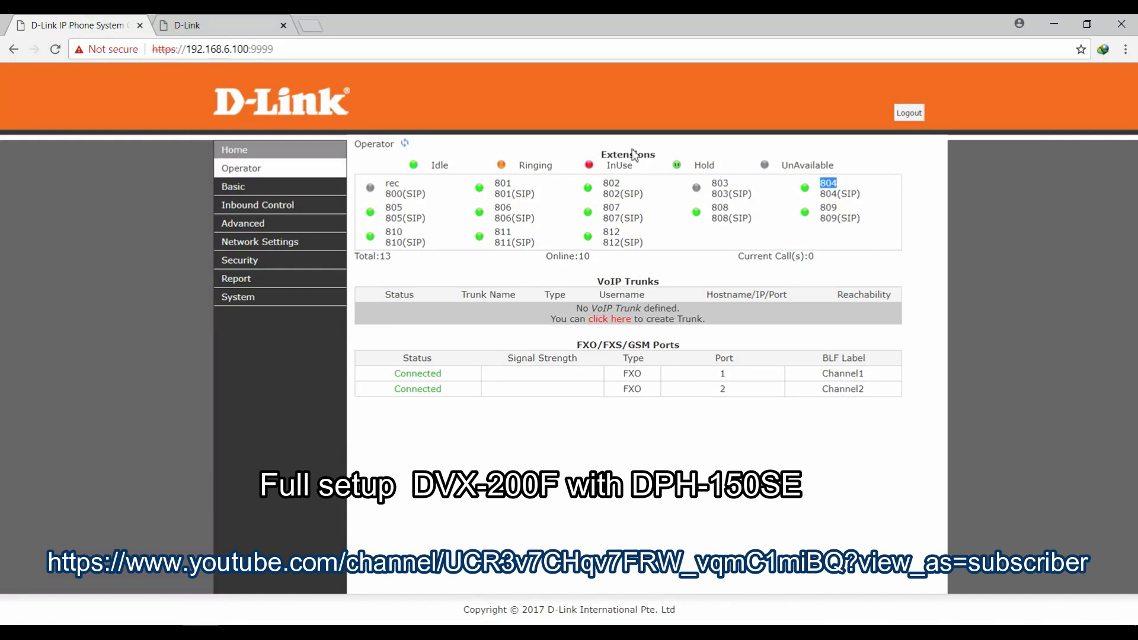
left_click(828, 183)
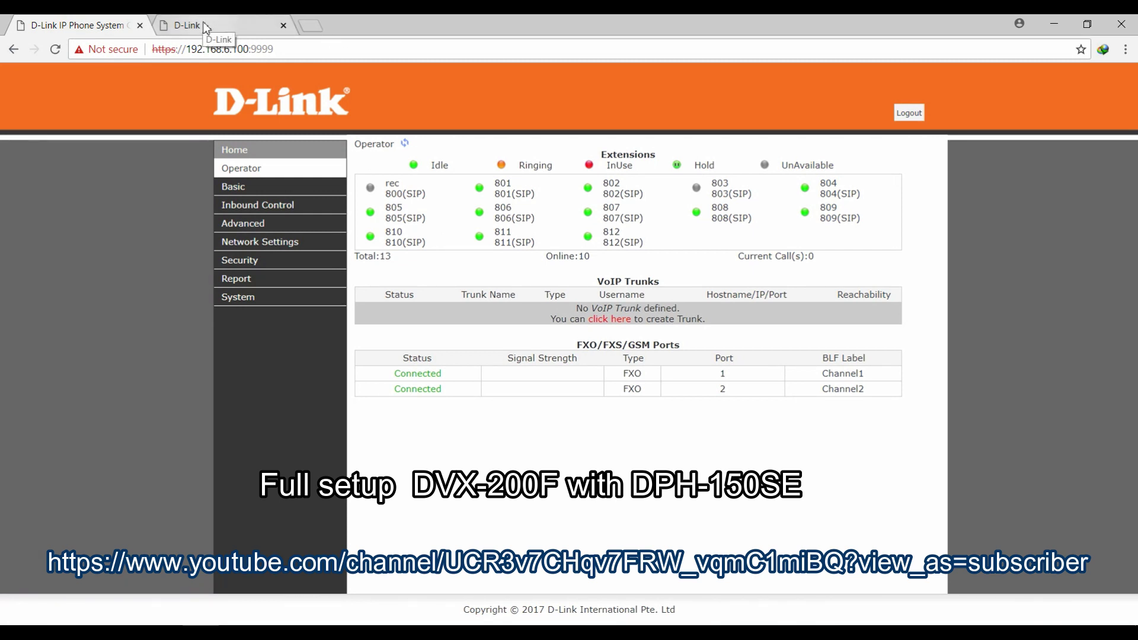
left_click(307, 25)
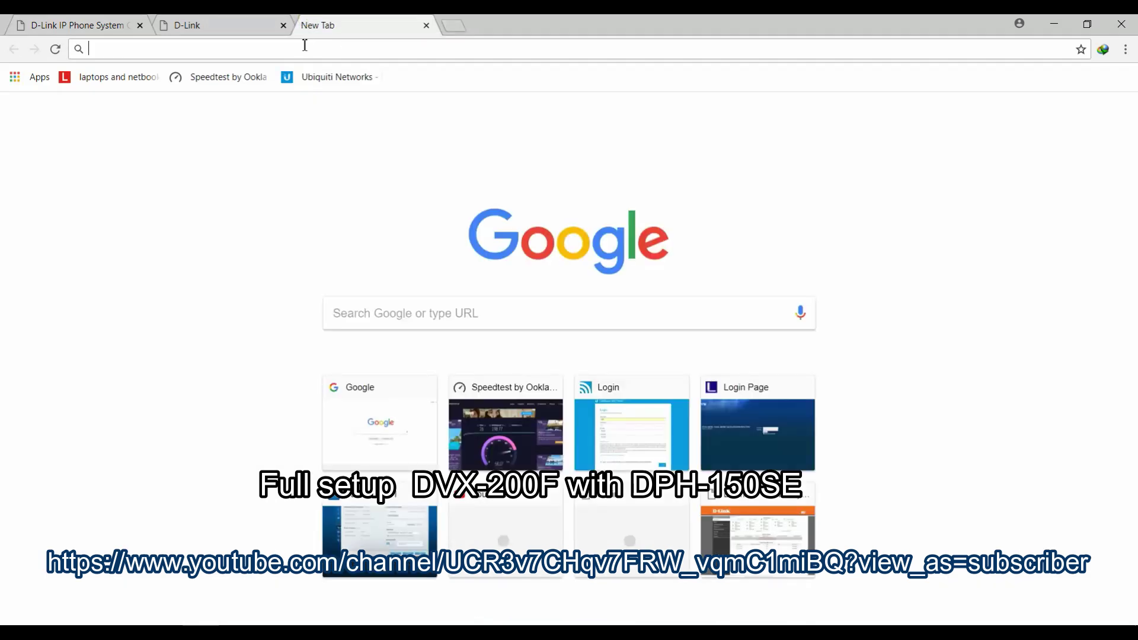
Sign in to the DPH-120SE at 192.168.6.102 as administrator and dismiss the save-password offer.
type("192.168")
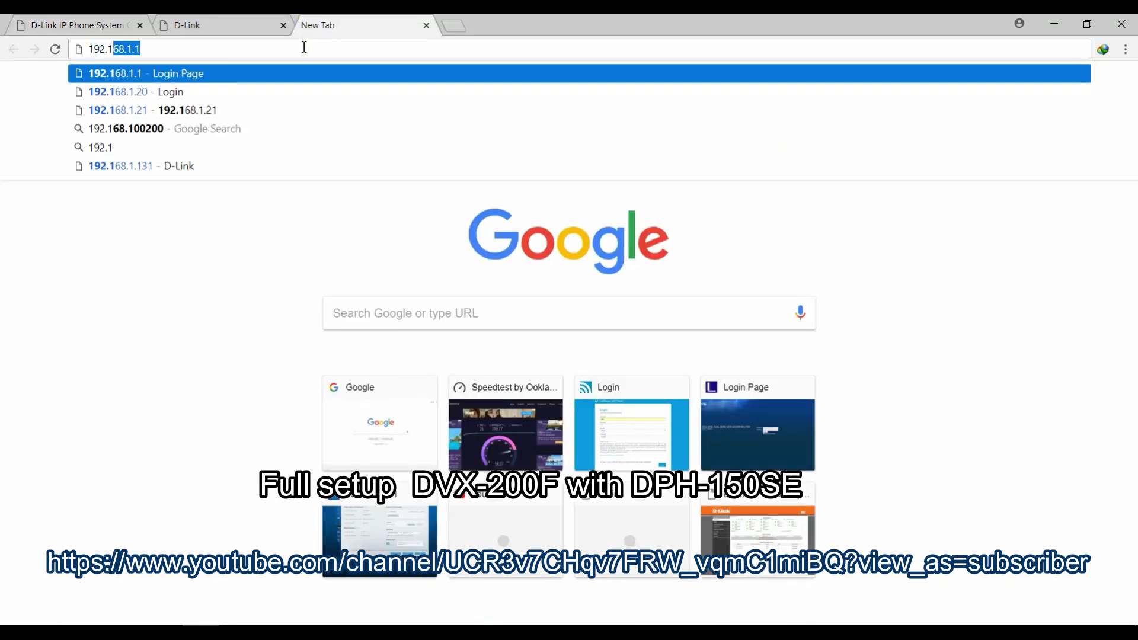
type(".")
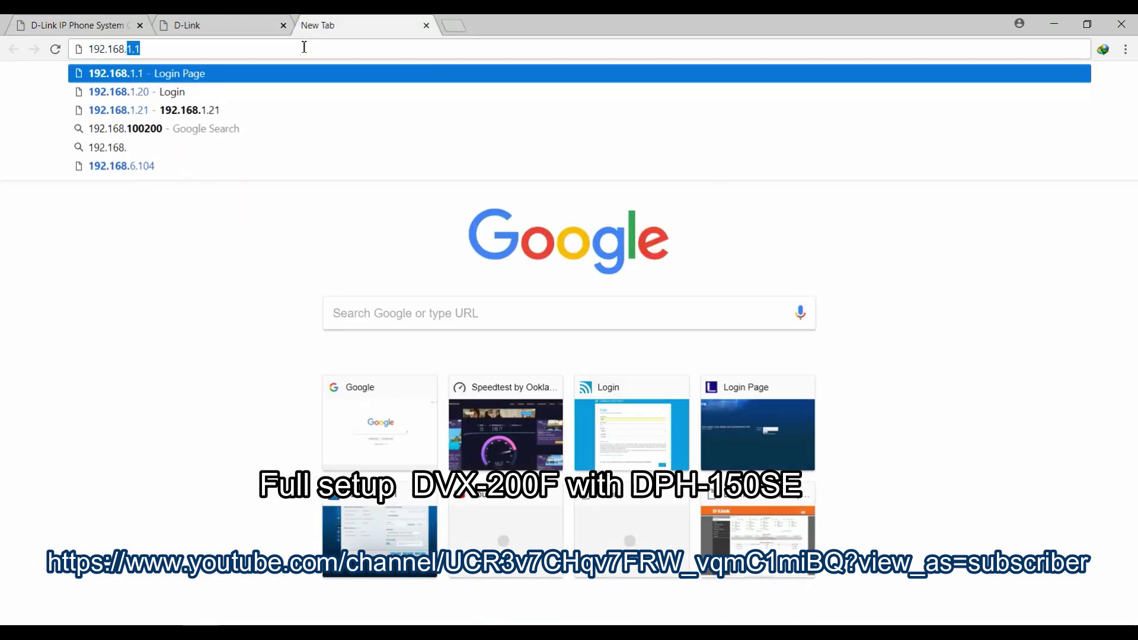
type("6.102")
key("Return")
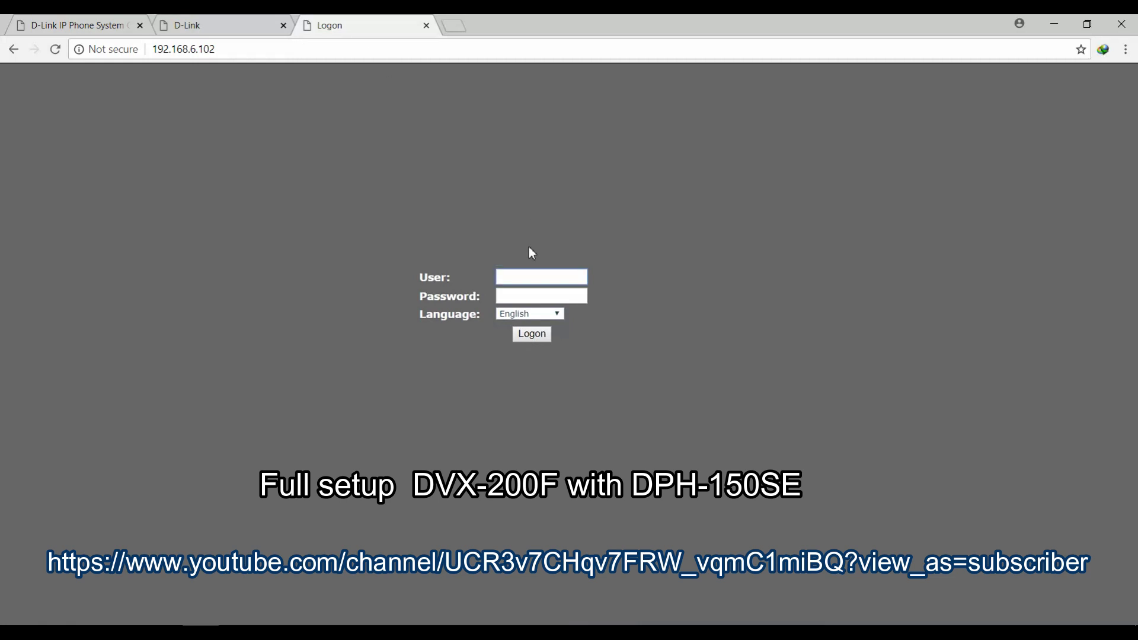
left_click(533, 277)
type("adm")
type("a")
type("dmin")
key("Return")
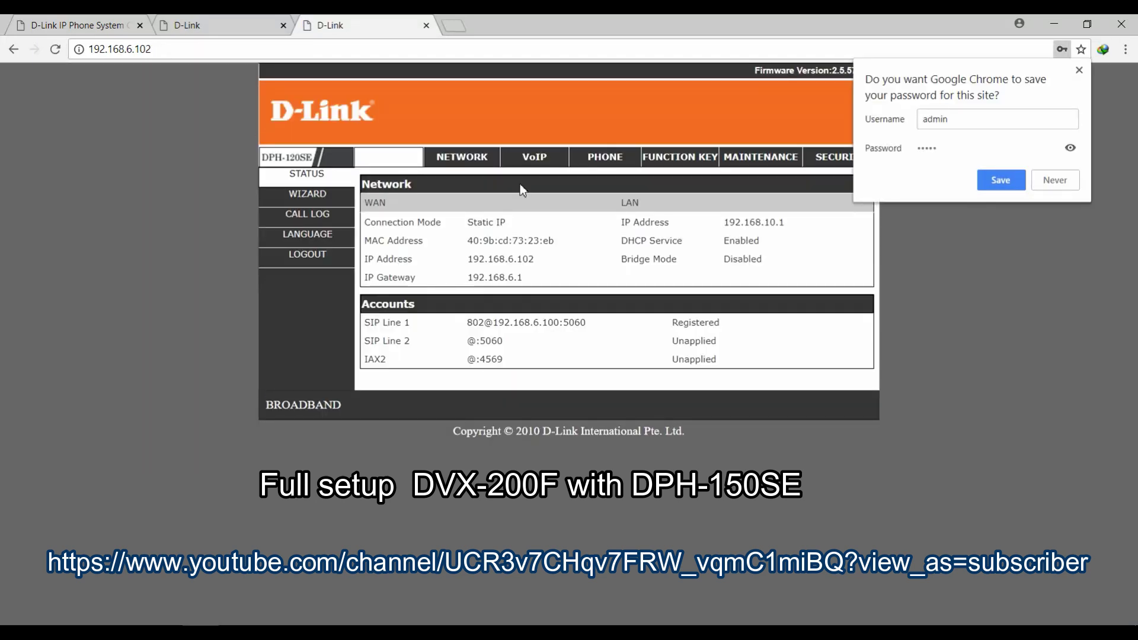
left_click(1079, 71)
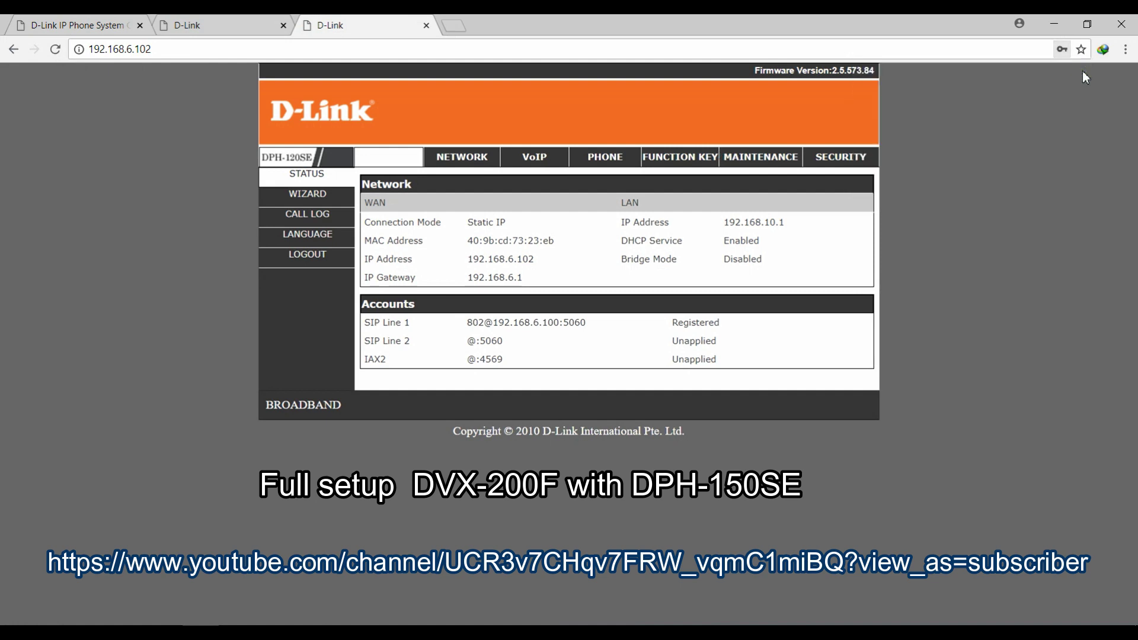
Inspect the DPH-120SE's network, WAN, SIP account and wizard pages, then return to the PBX operator tab.
left_click(462, 160)
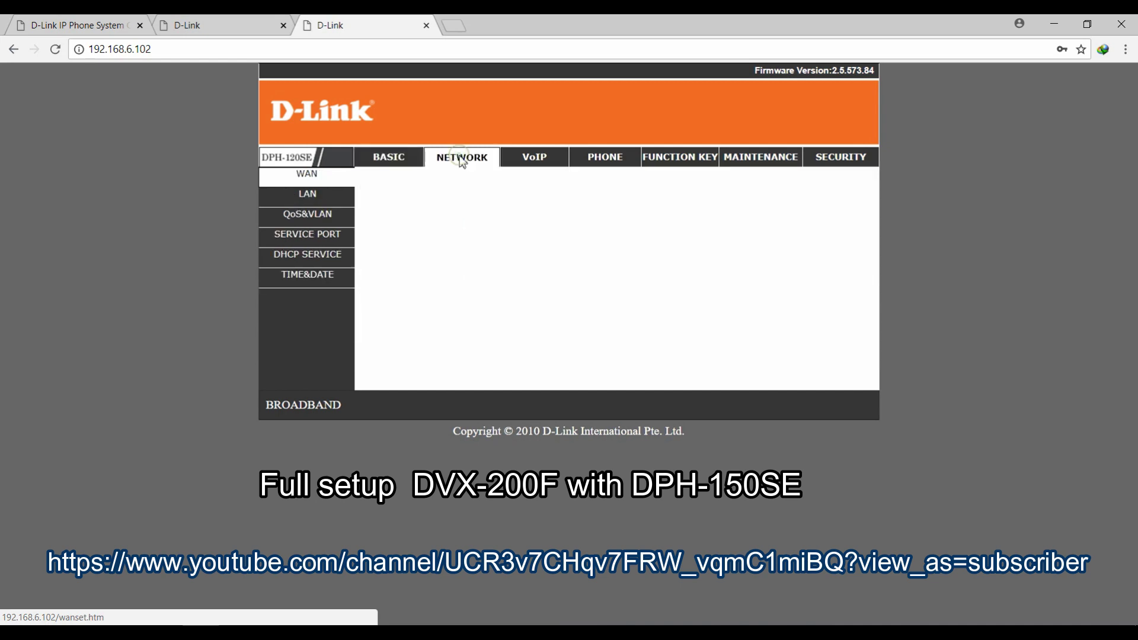
left_click(388, 158)
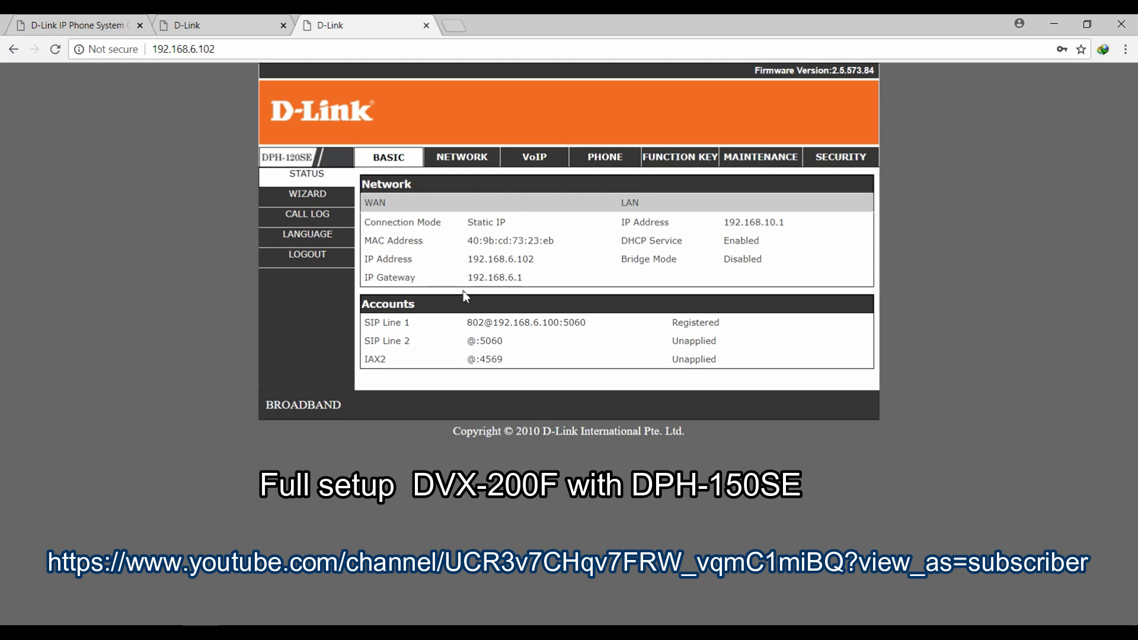
left_click(466, 160)
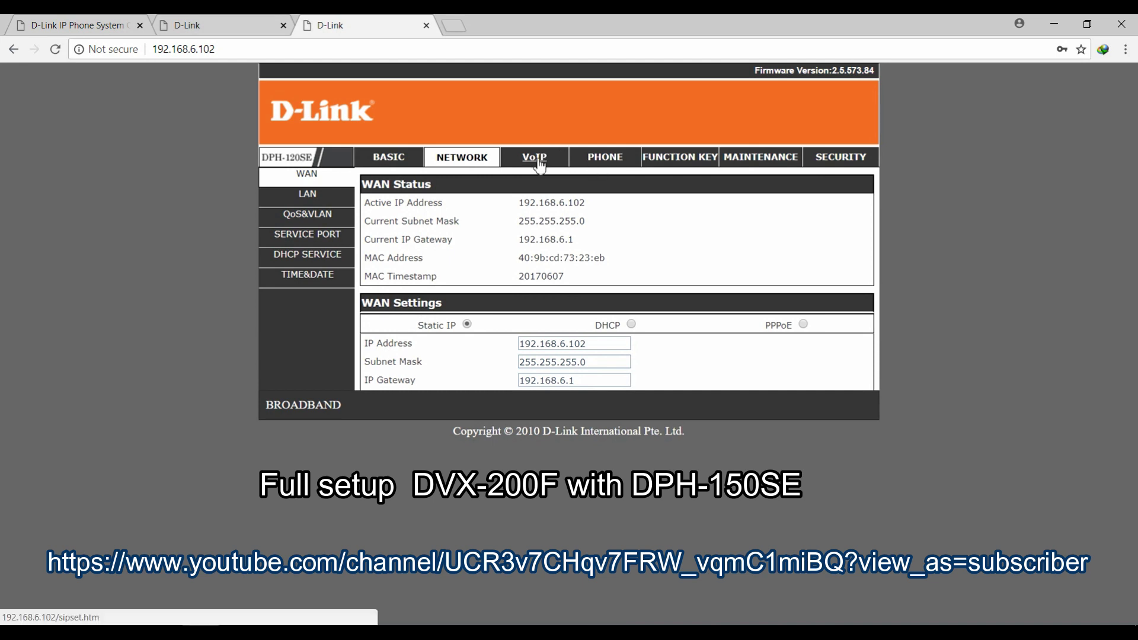
left_click(539, 161)
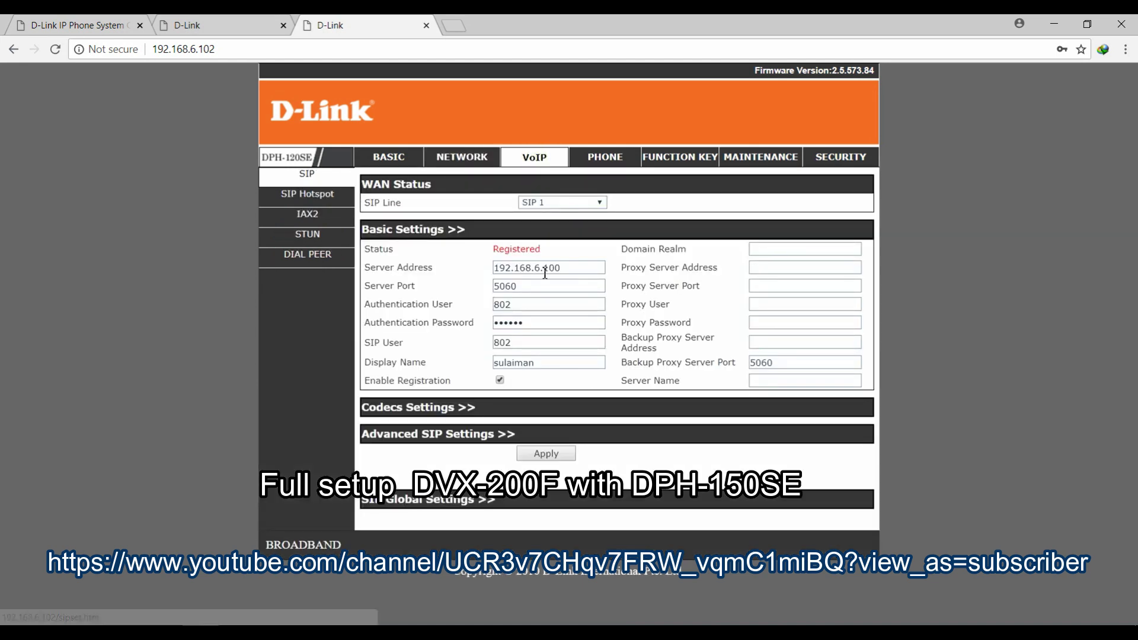
left_click(389, 159)
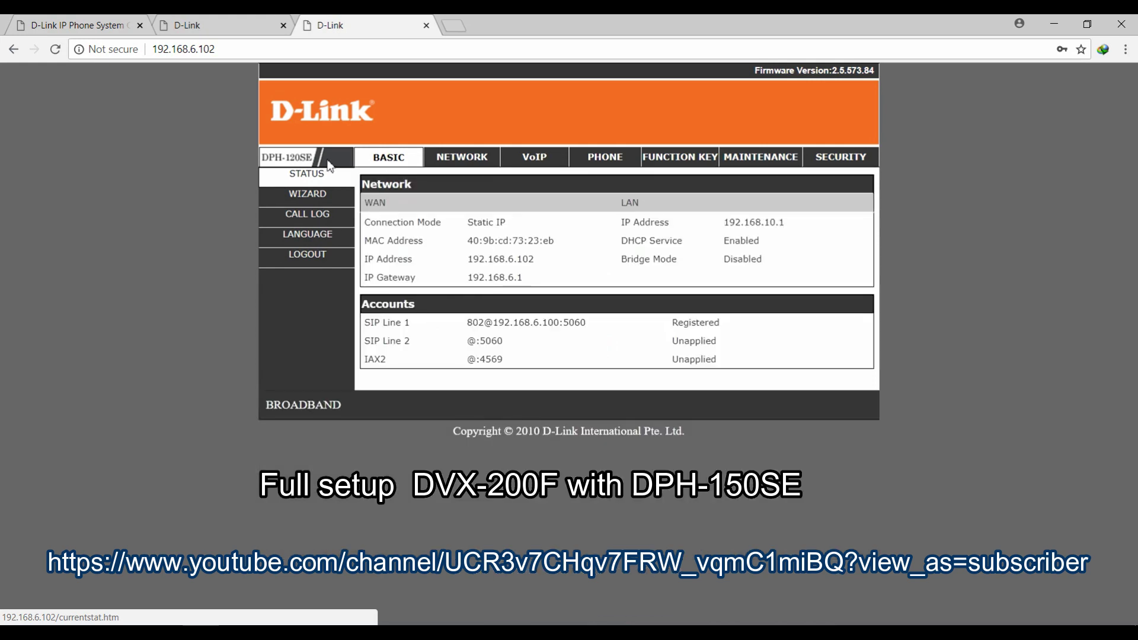
left_click(312, 201)
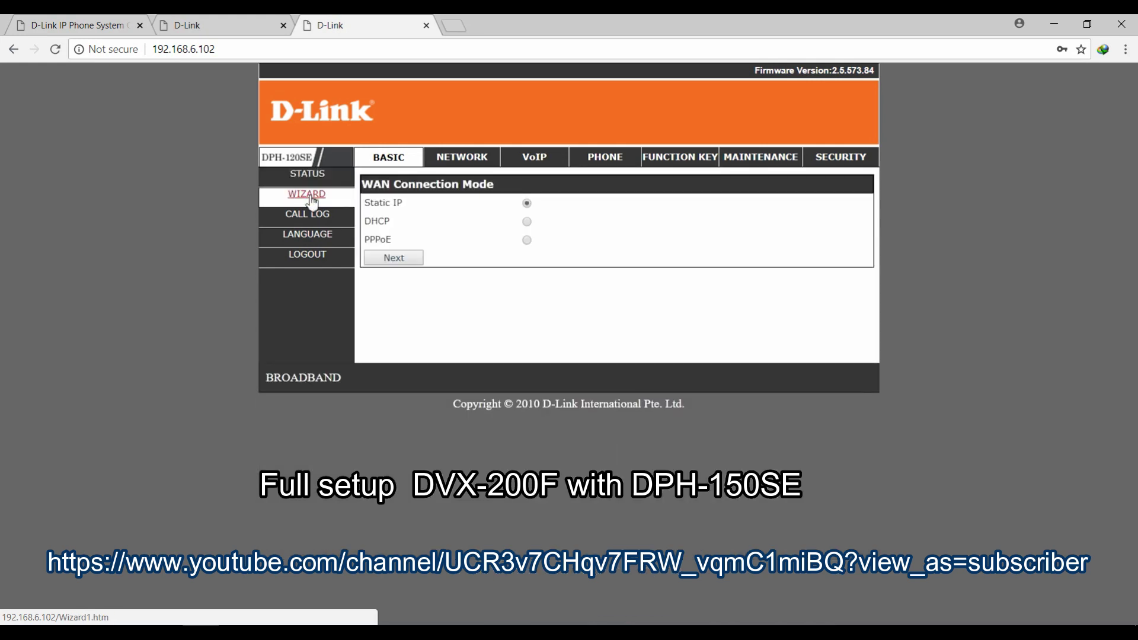
left_click(71, 22)
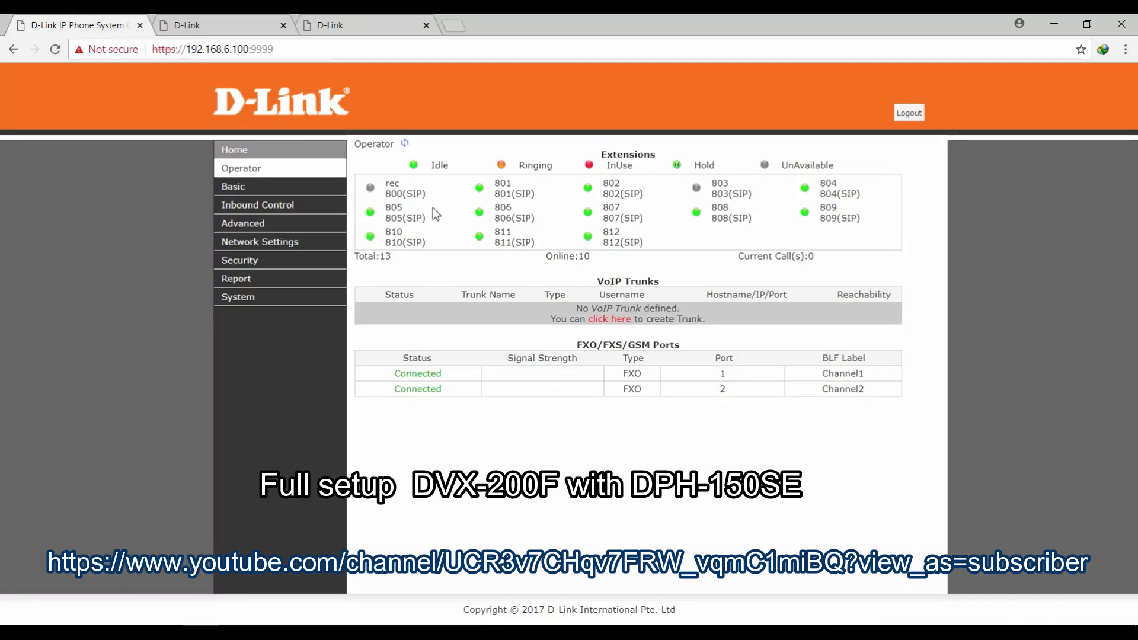
left_click(218, 24)
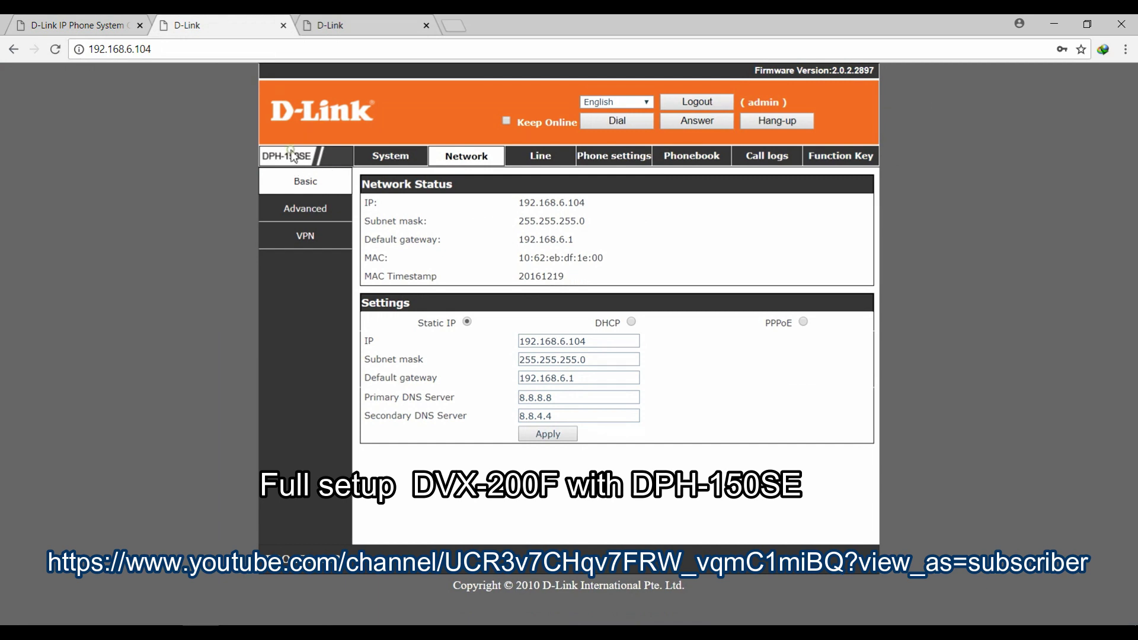
left_click(363, 25)
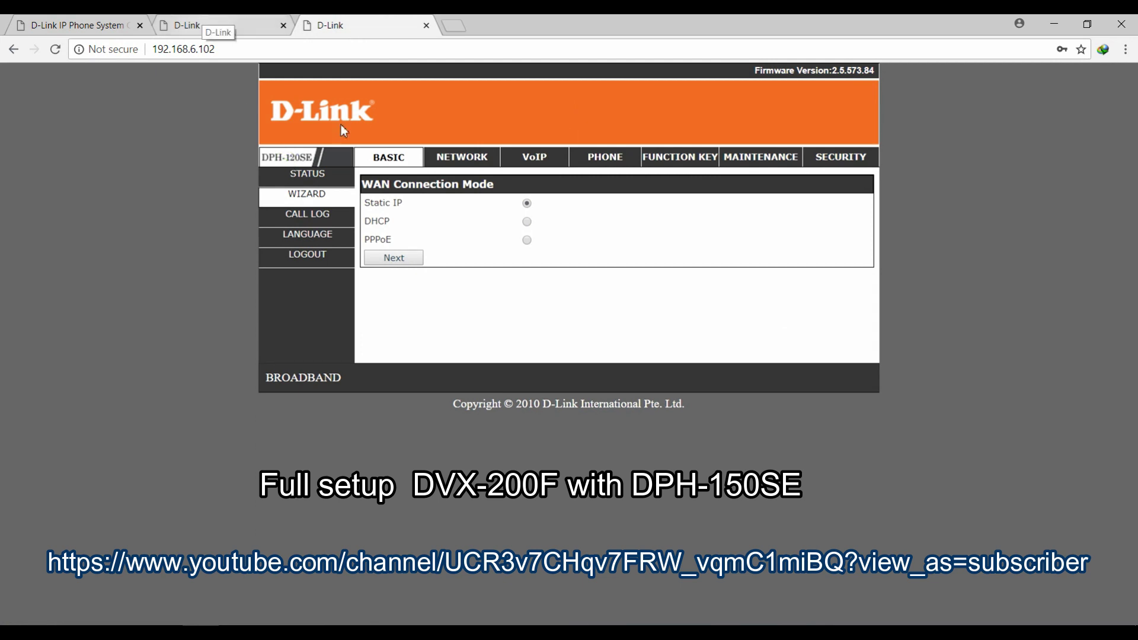
left_click(481, 162)
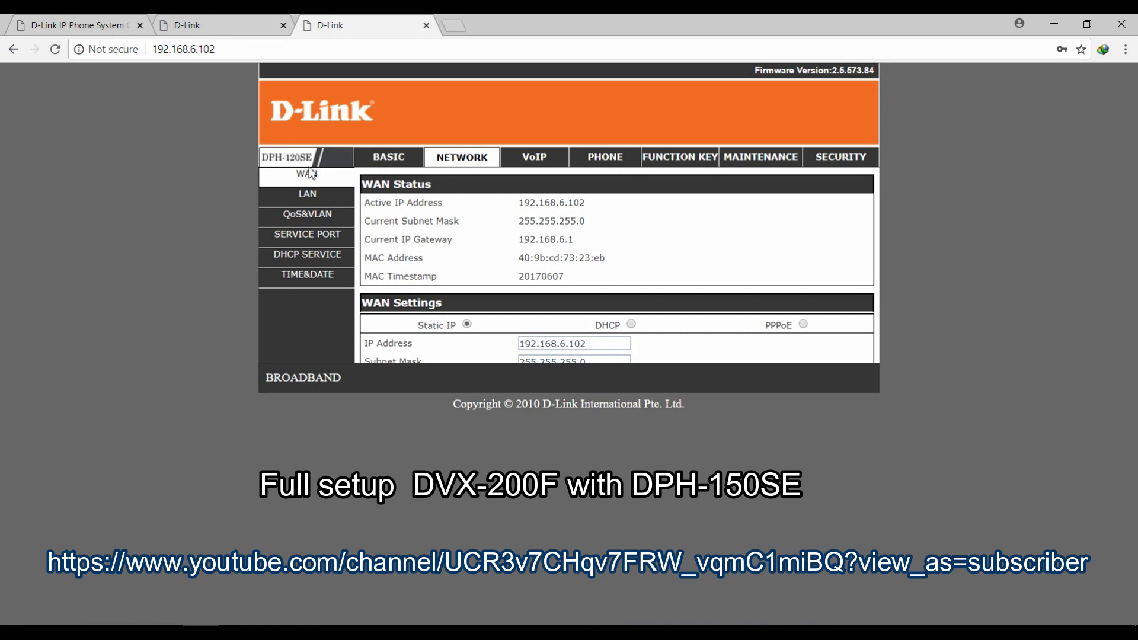
left_click(385, 161)
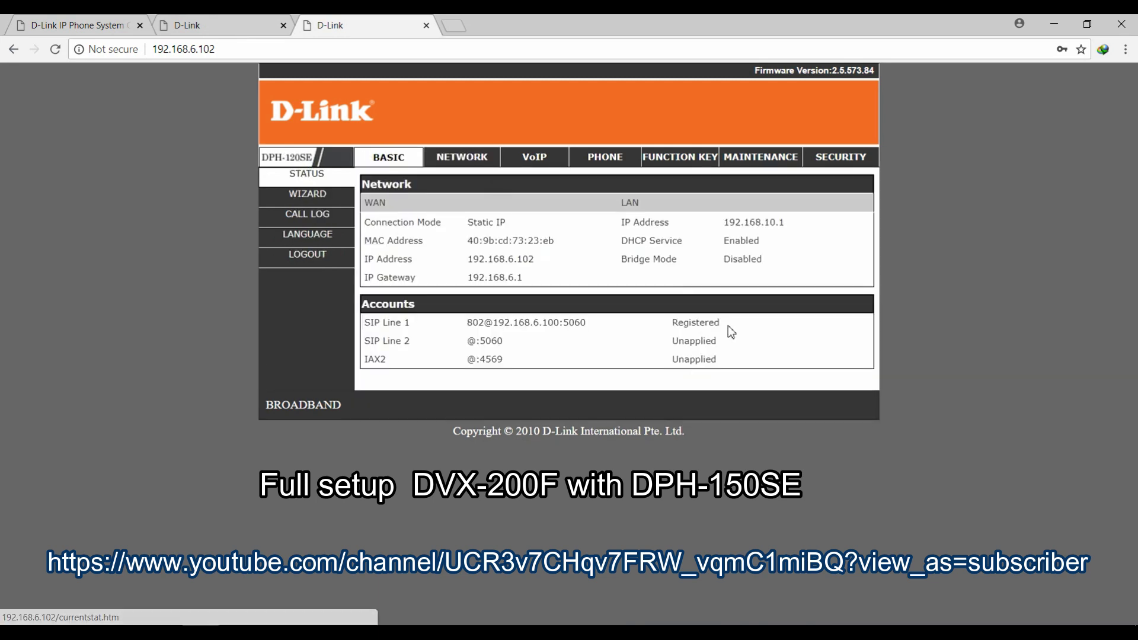
double_click(700, 325)
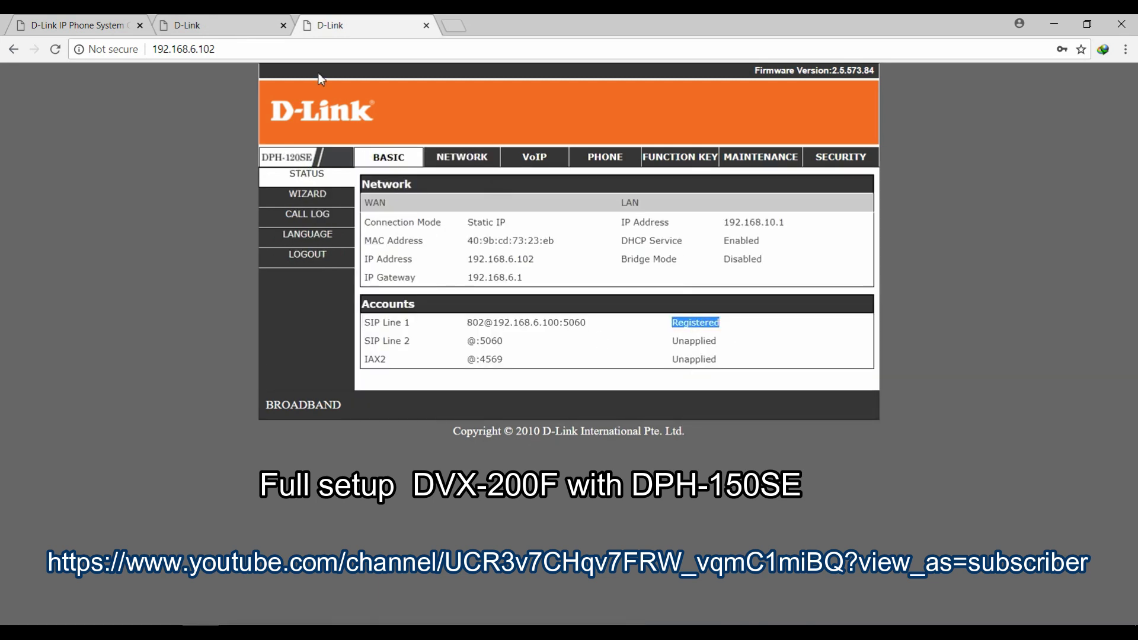
left_click(235, 25)
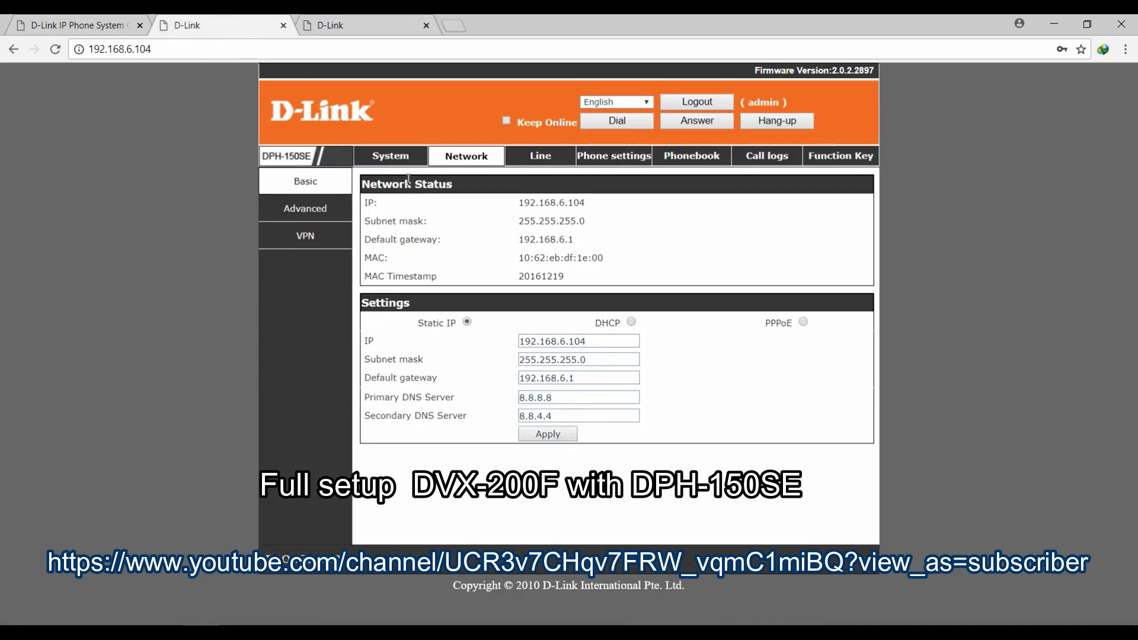
left_click(393, 158)
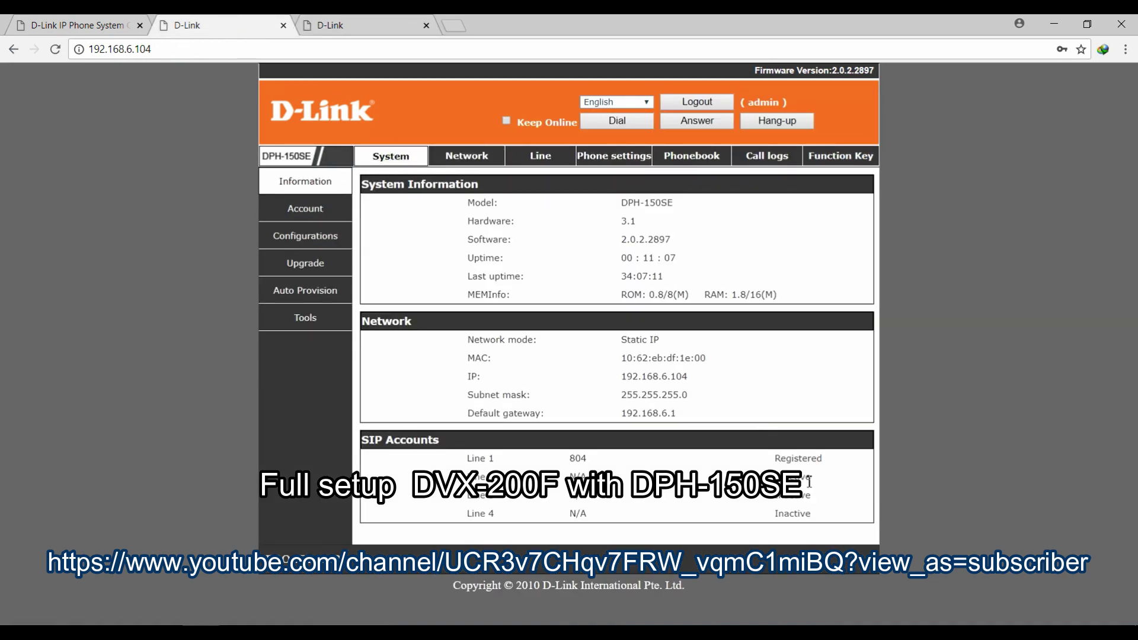
double_click(797, 458)
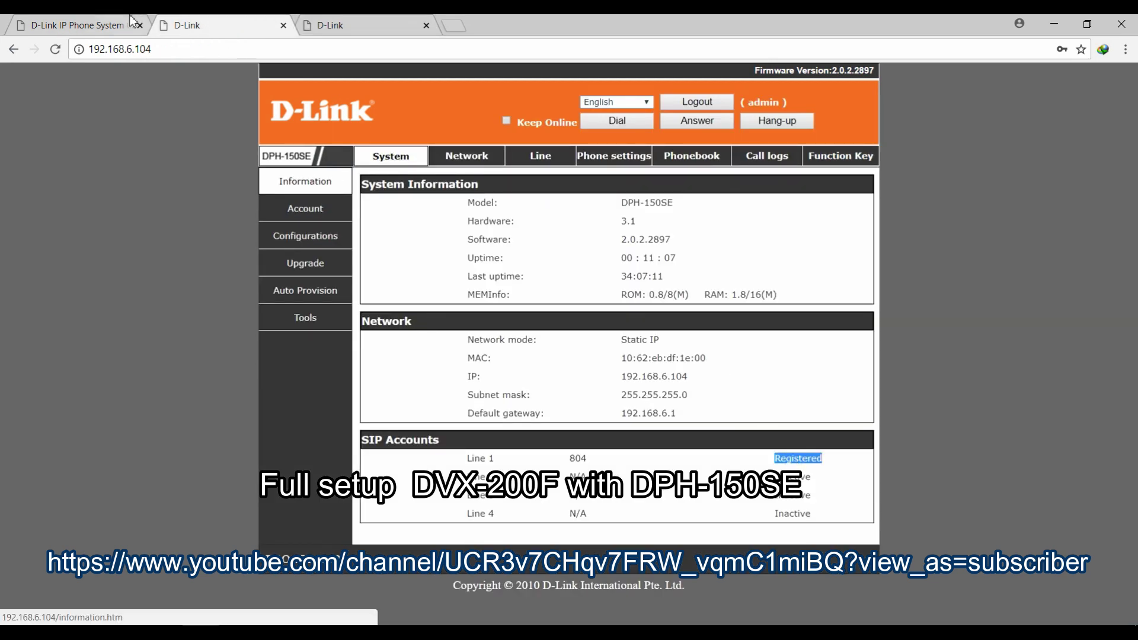
left_click(102, 27)
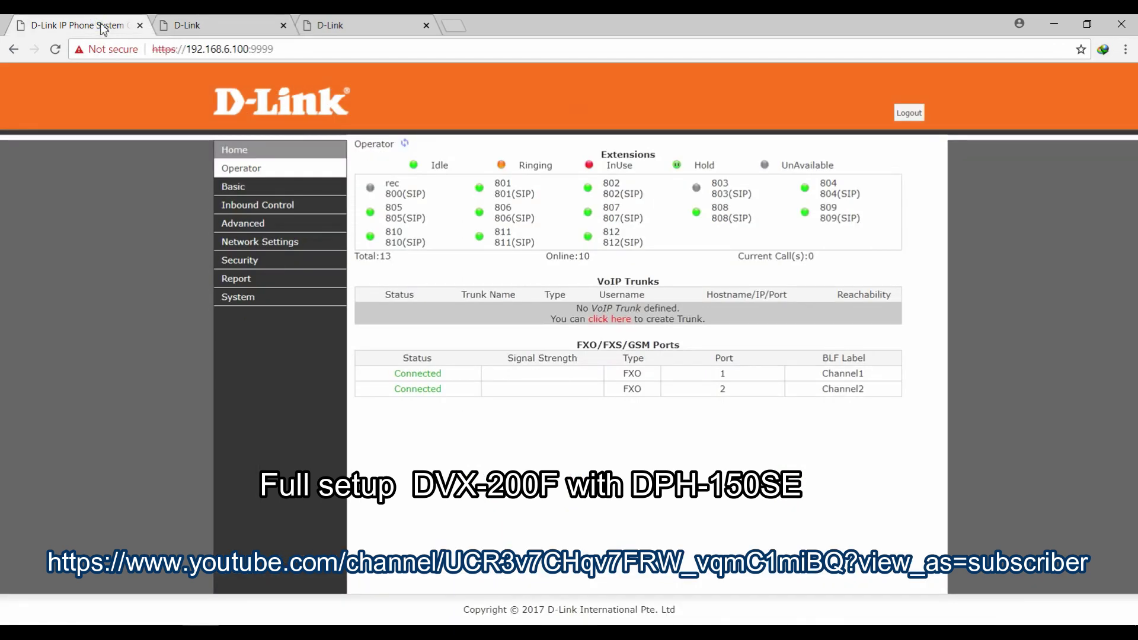